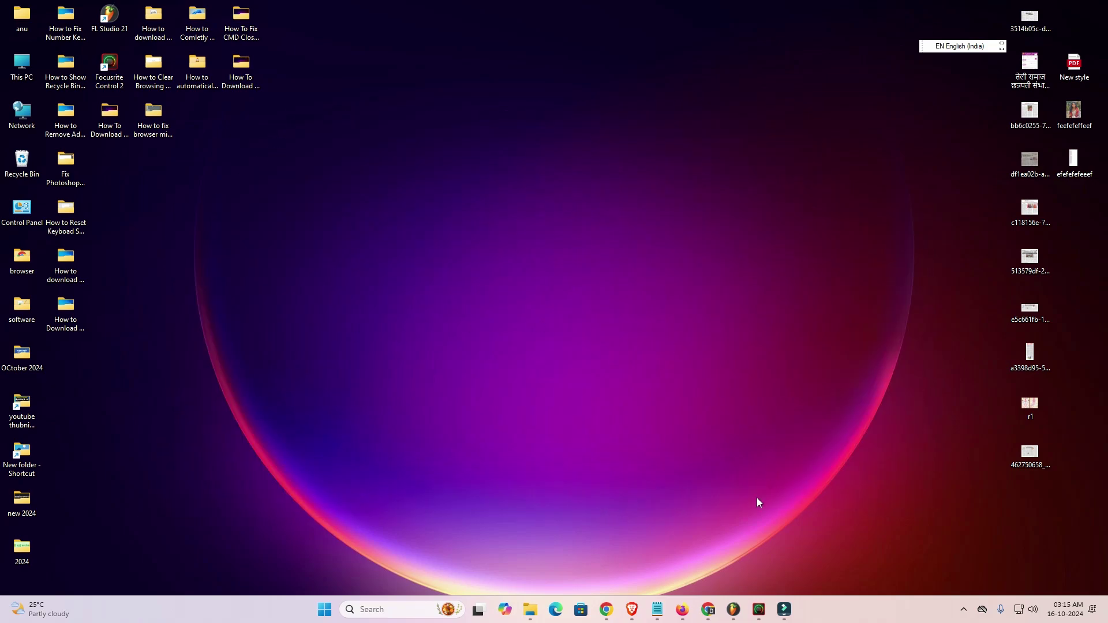
Step: Bring Chrome back up with the Google results for 'canon ip1300 printer driver'
{"action": "left_click", "coordinate": [612, 611]}
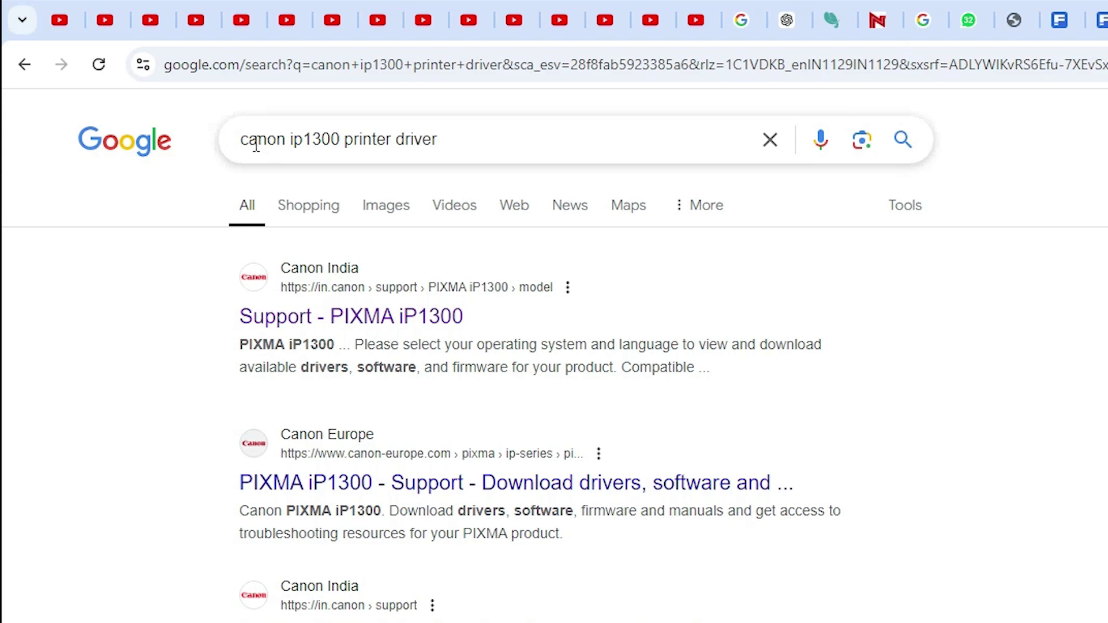
Step: Rerun the search and open the 'Support - PIXMA iP1300' result in a new tab
{"action": "triple_click", "coordinate": [398, 152]}
{"action": "key", "text": "Return"}
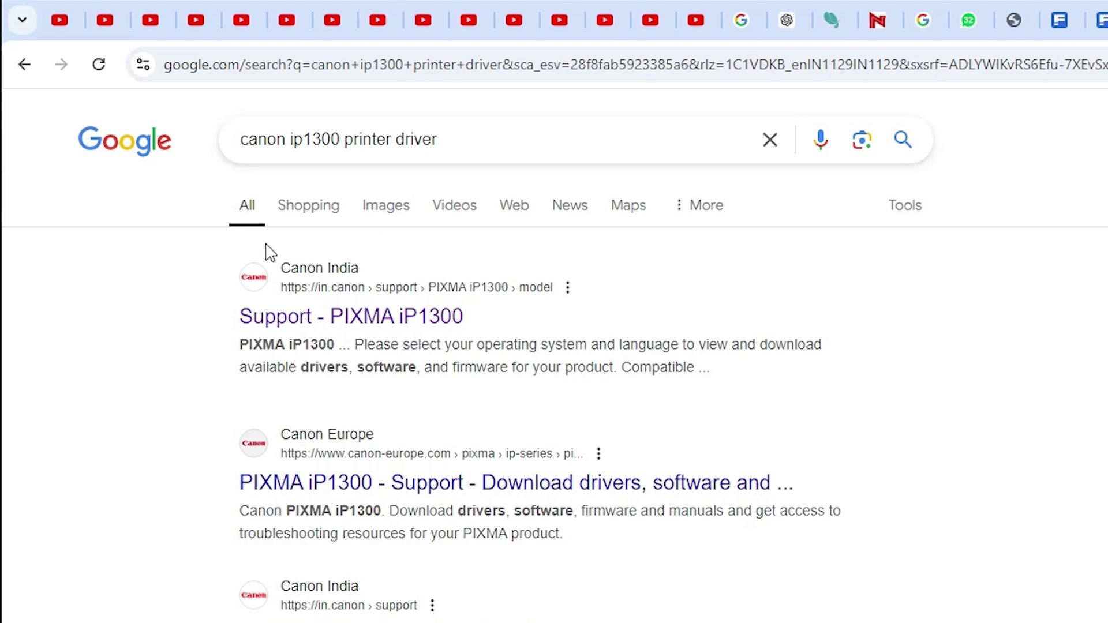
{"action": "right_click", "coordinate": [361, 316]}
{"action": "left_click", "coordinate": [435, 340]}
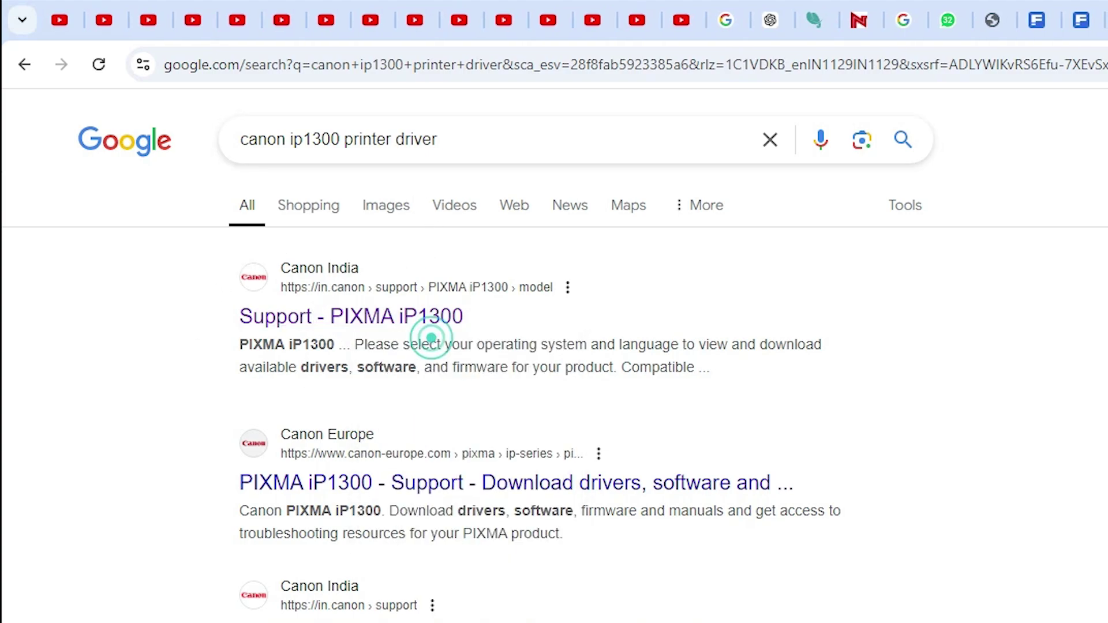
{"action": "left_click", "coordinate": [937, 7]}
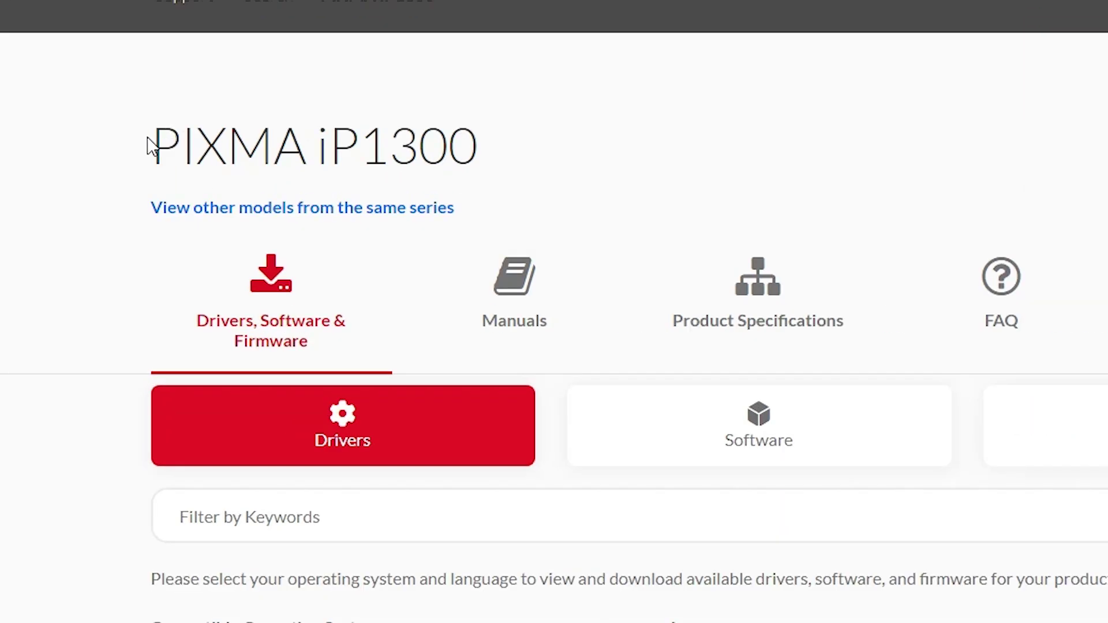
Step: Filter drivers for Windows 8.1 (x64) and open the iP1300 Printer Driver Ver. 2.00 page
{"action": "left_click_drag", "start_coordinate": [217, 238], "coordinate": [453, 259]}
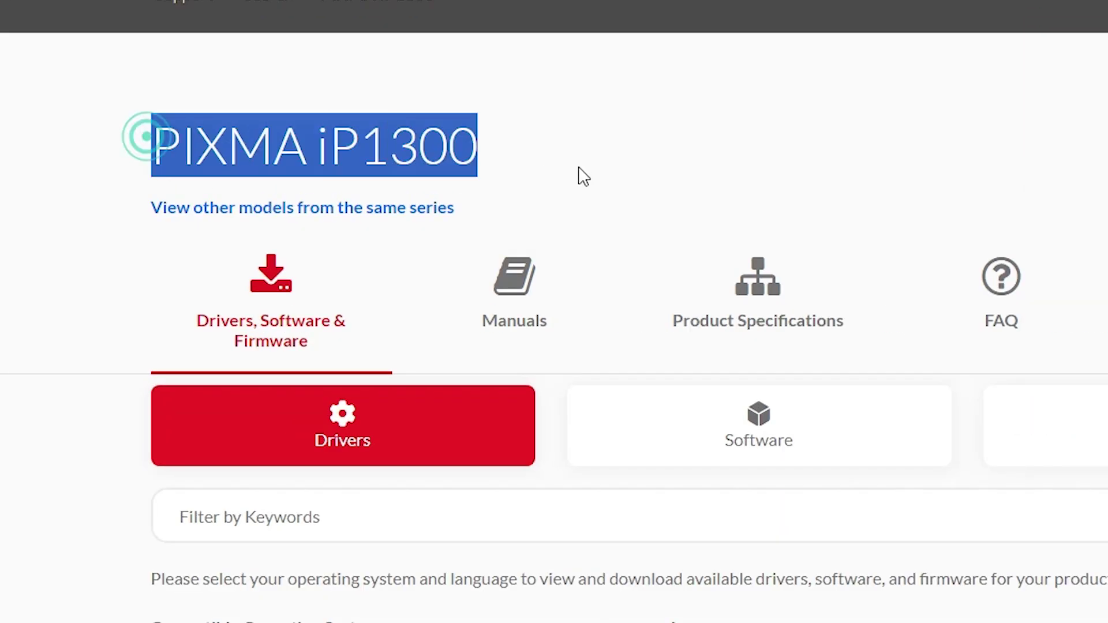
{"action": "left_click", "coordinate": [163, 333]}
{"action": "scroll", "coordinate": [163, 333], "scroll_direction": "down", "scroll_amount": 3}
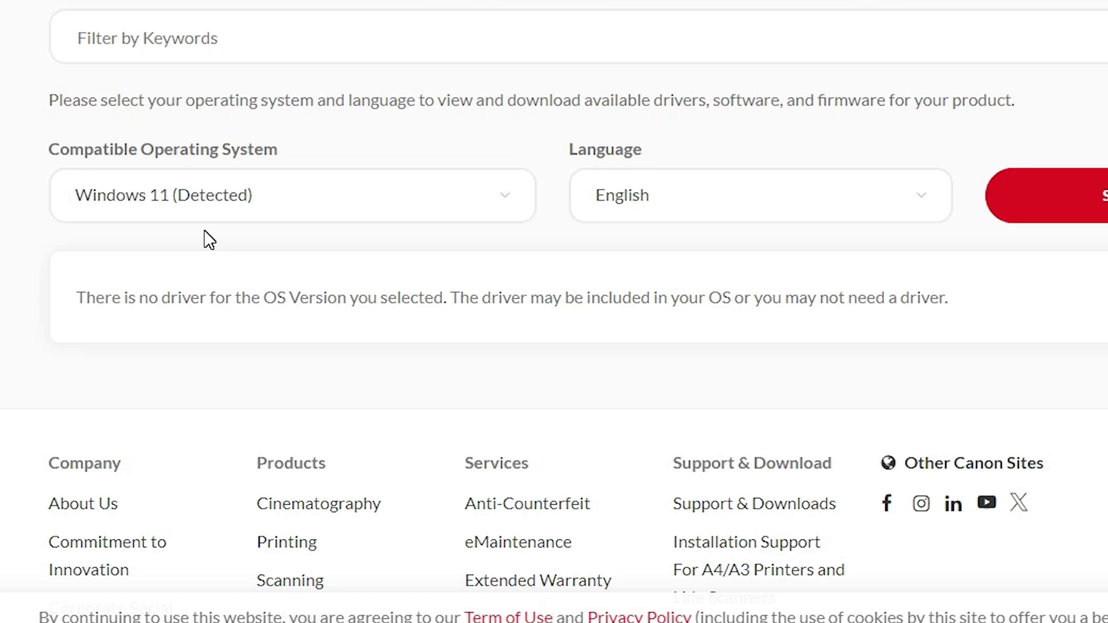
{"action": "left_click", "coordinate": [280, 202]}
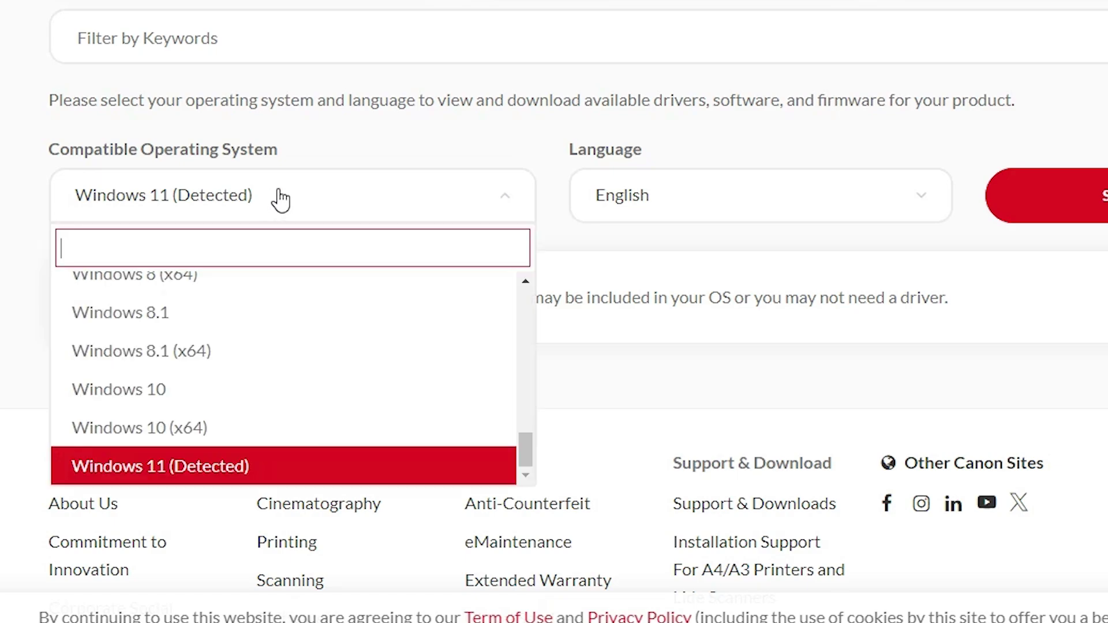
{"action": "left_click", "coordinate": [217, 360]}
{"action": "left_click", "coordinate": [972, 203]}
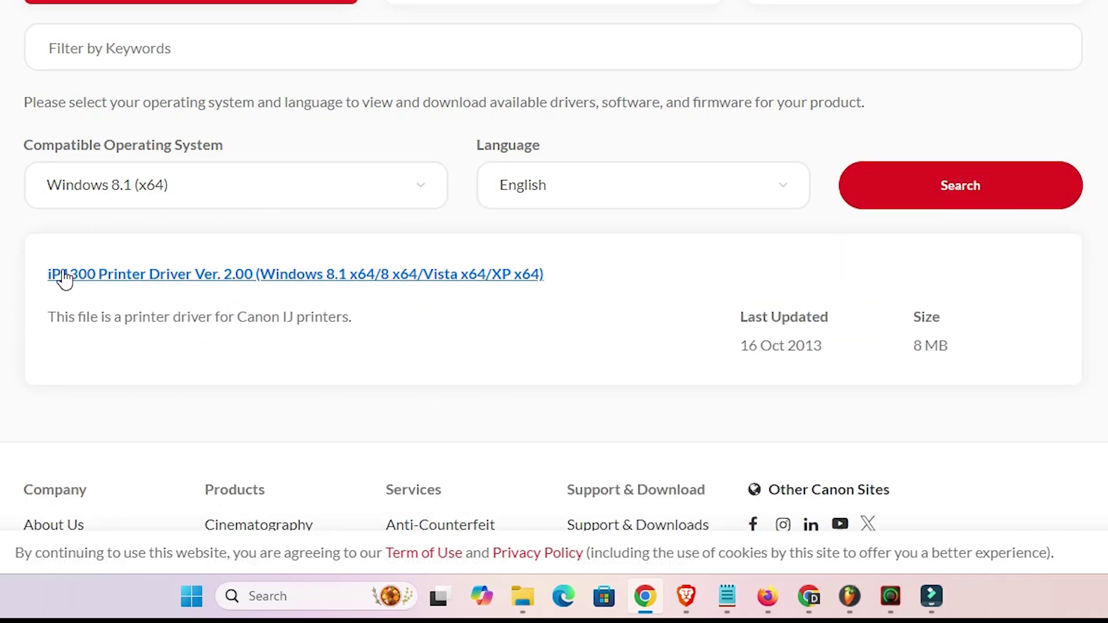
{"action": "left_click", "coordinate": [268, 276]}
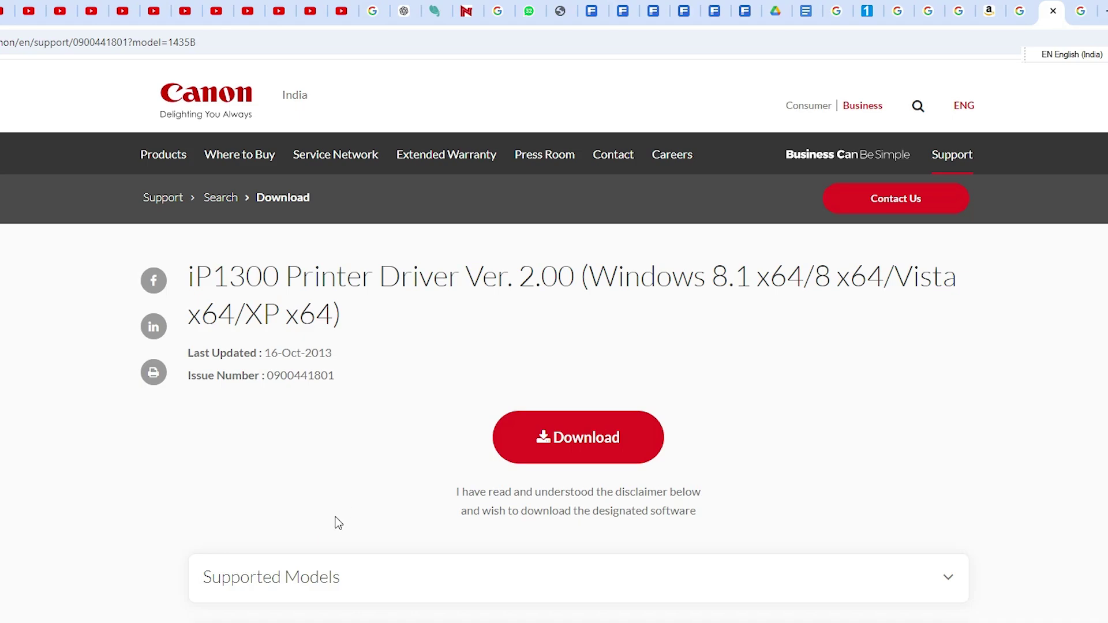
Step: Download ip1300vst64200ea23.exe and show it in its Downloads folder
{"action": "left_click", "coordinate": [539, 439]}
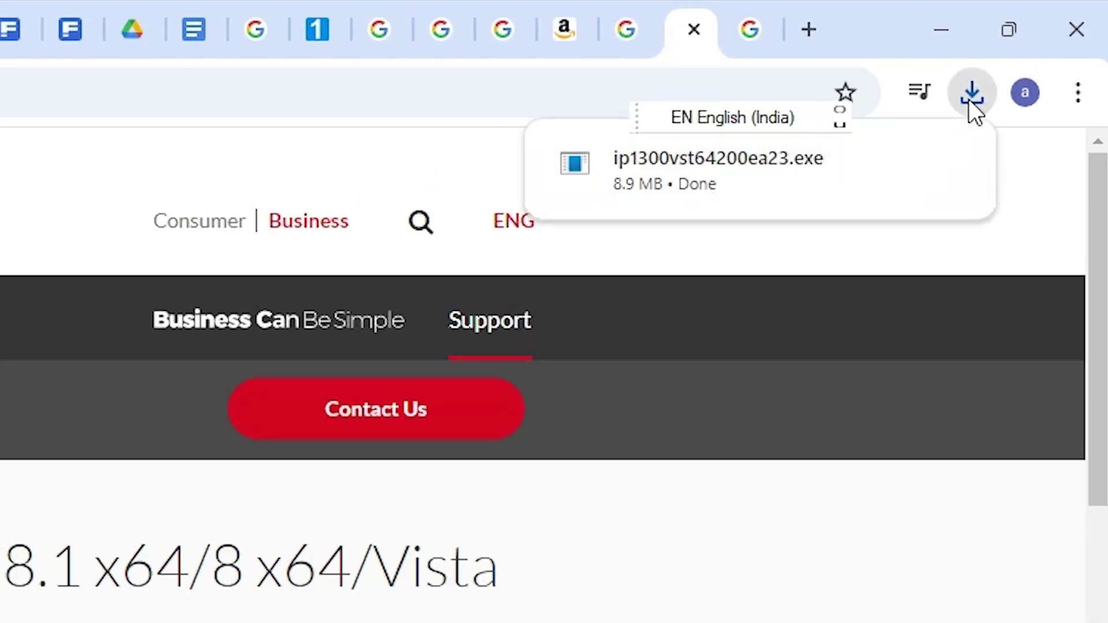
{"action": "left_click", "coordinate": [970, 97]}
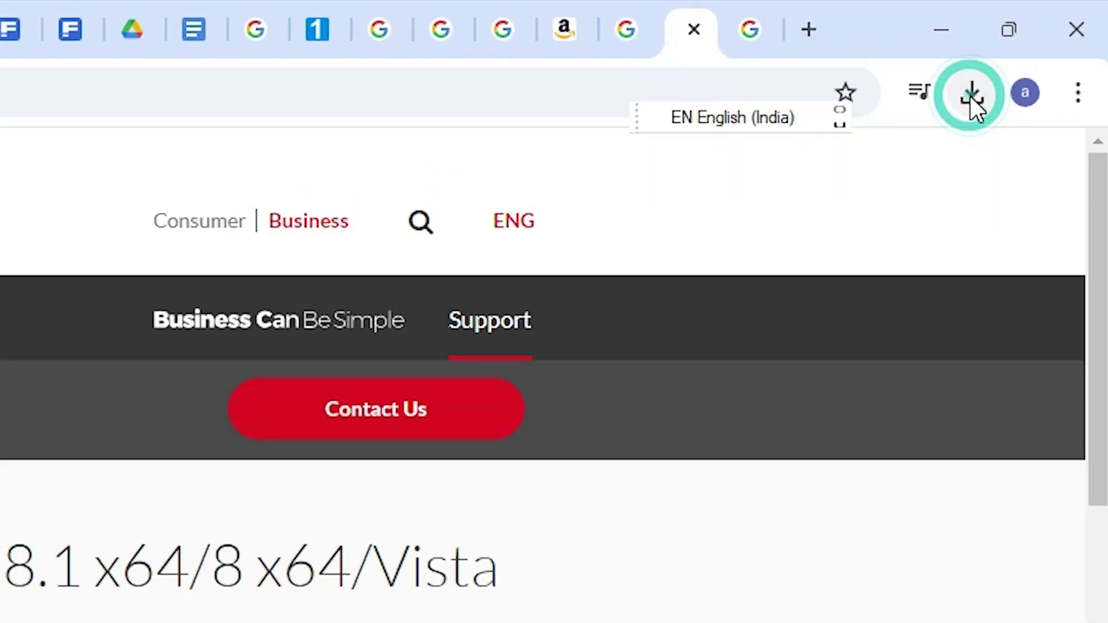
{"action": "left_click", "coordinate": [971, 96]}
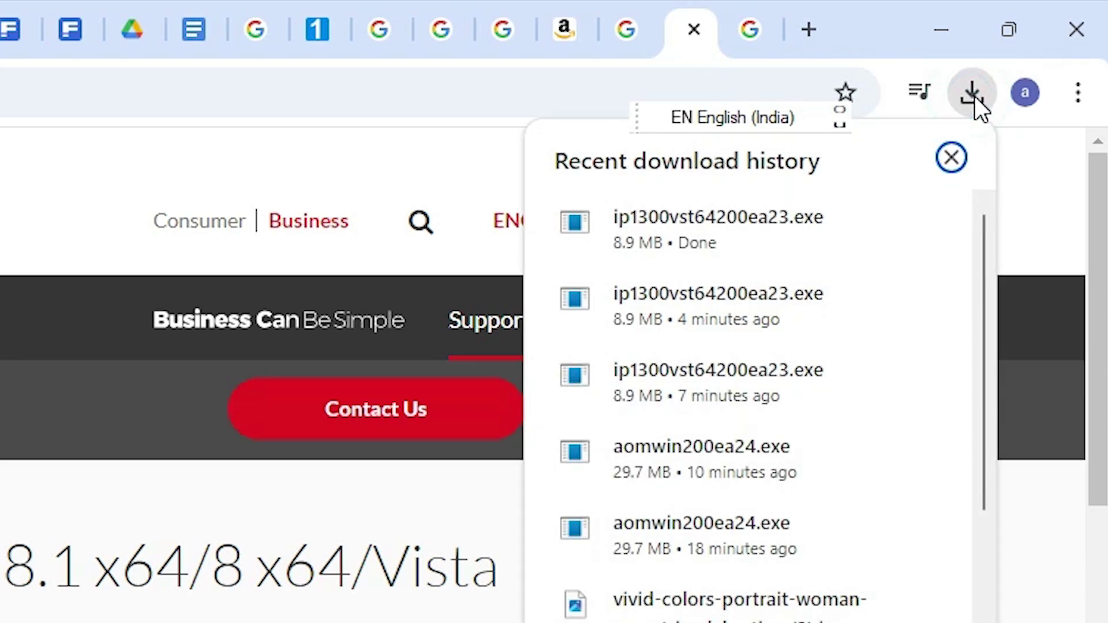
{"action": "mouse_move", "coordinate": [867, 226]}
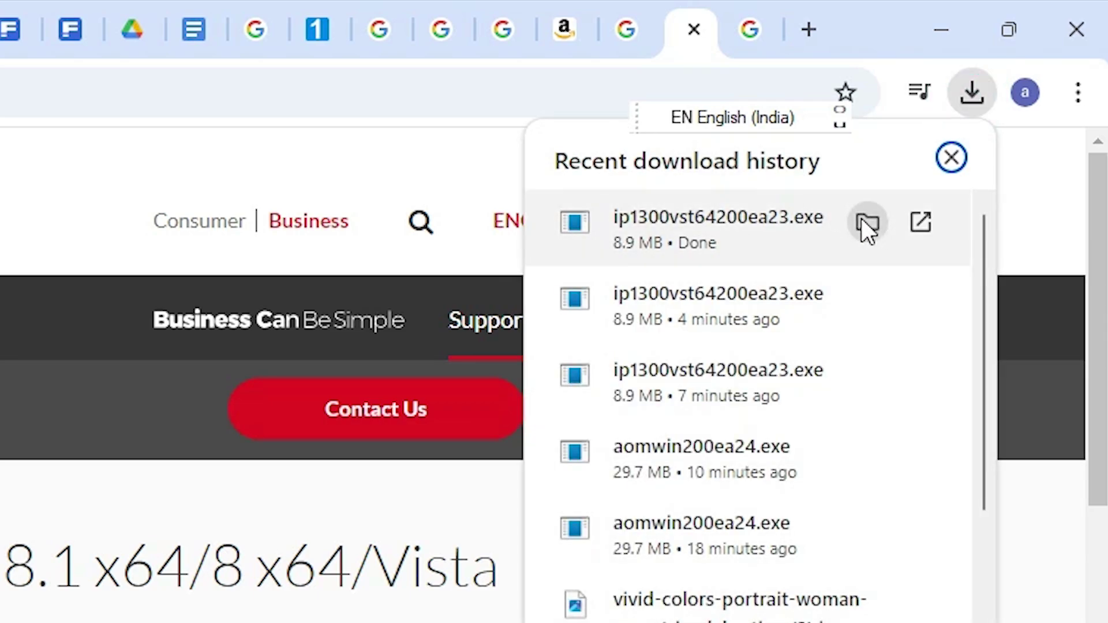
{"action": "left_click", "coordinate": [867, 220]}
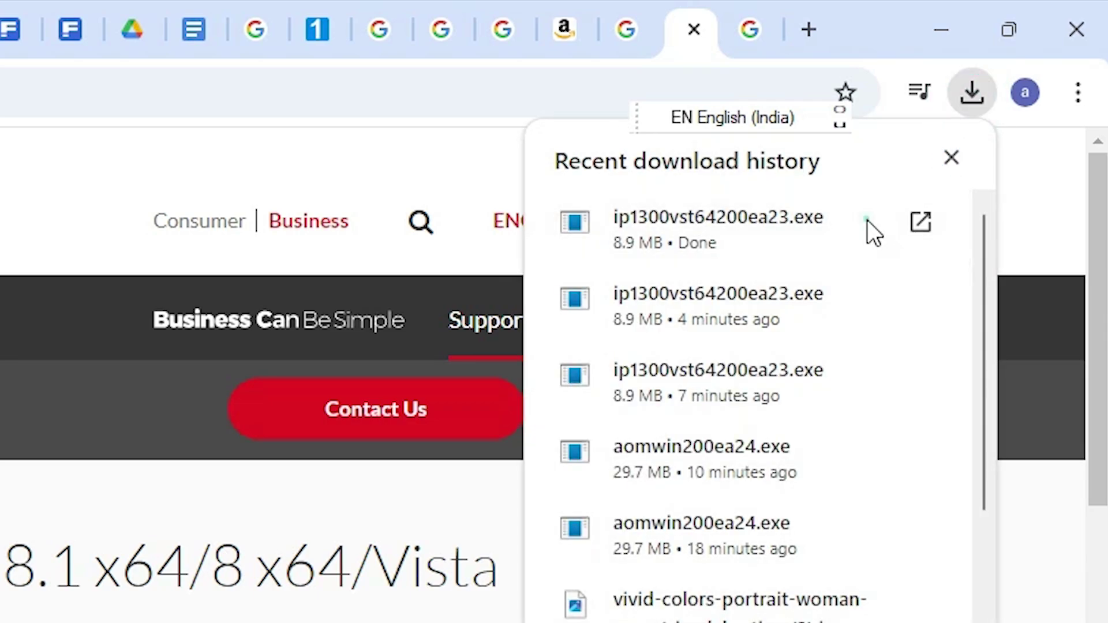
{"action": "left_click", "coordinate": [958, 17]}
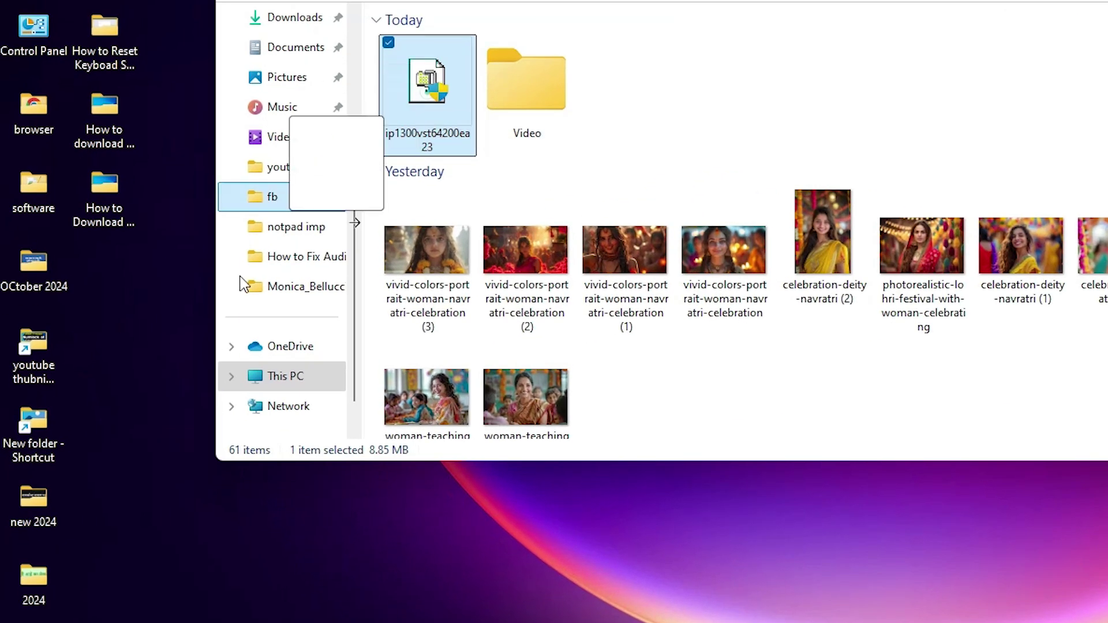
Step: Move the ip1300vst64200ea23 driver file onto the desktop and close the Downloads window
{"action": "left_click_drag", "start_coordinate": [355, 223], "coordinate": [137, 341]}
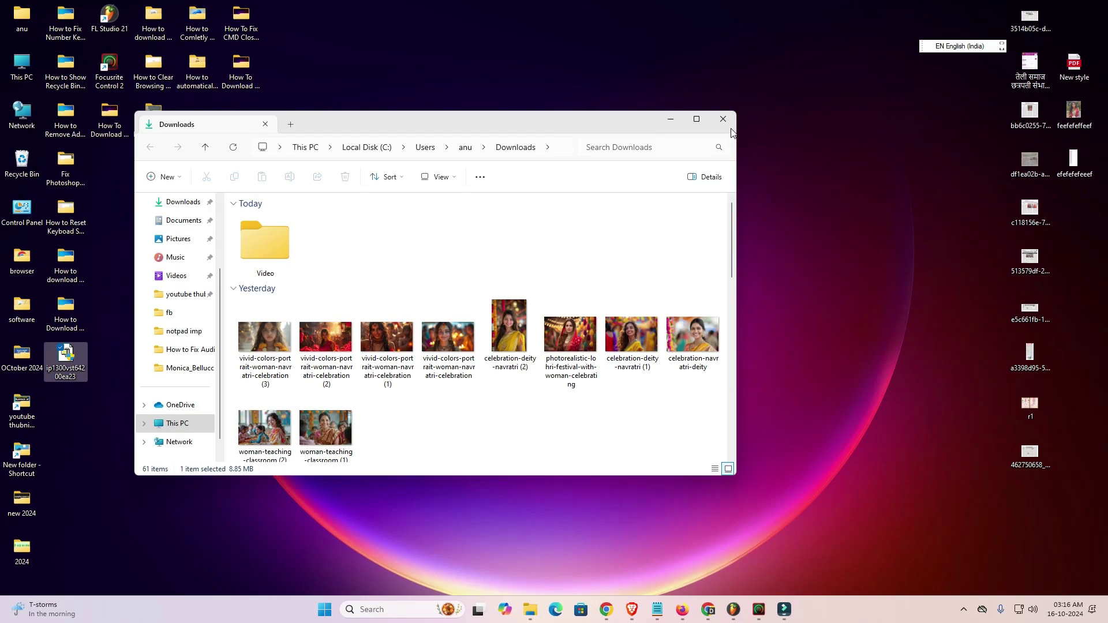
{"action": "left_click", "coordinate": [727, 121]}
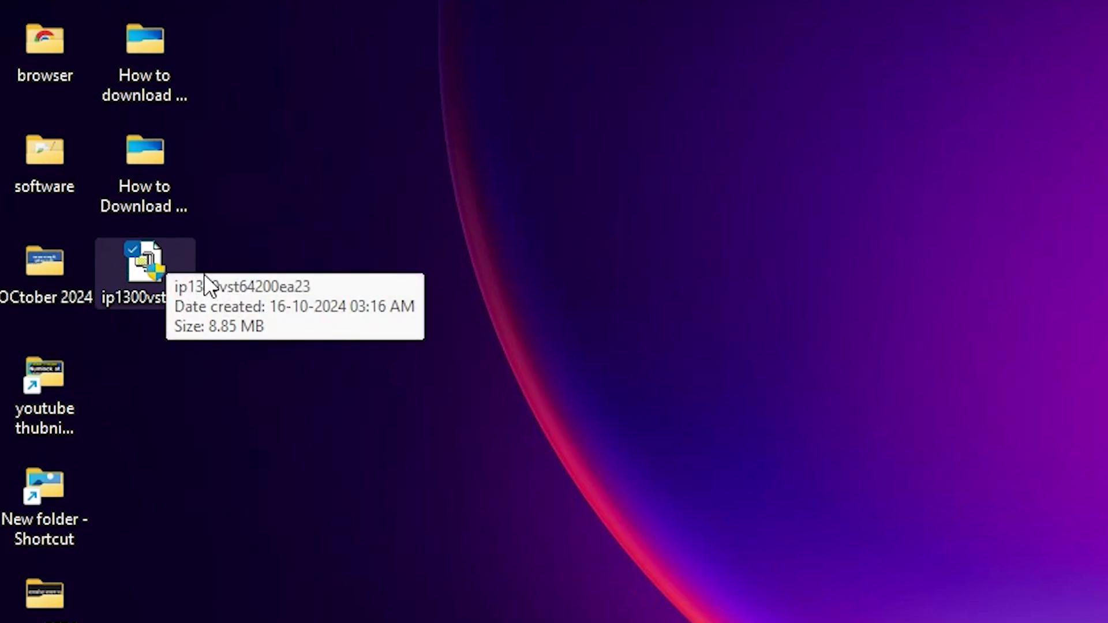
{"action": "double_click", "coordinate": [167, 271]}
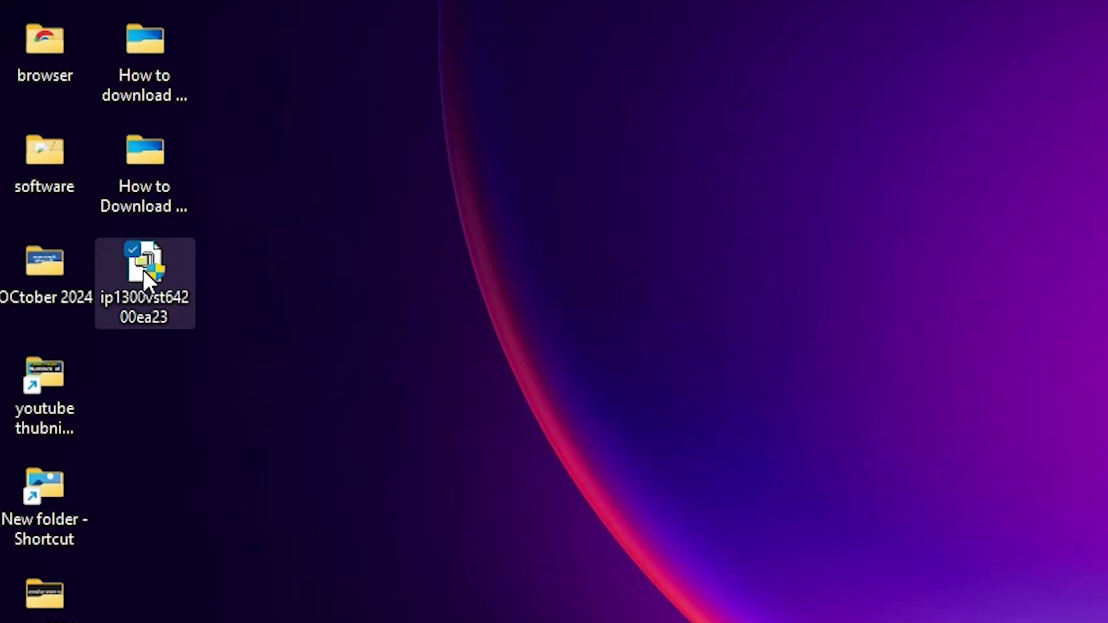
Step: Extract the driver file with WinRAR into an ip1300vst64200ea23 folder on the desktop
{"action": "right_click", "coordinate": [145, 272]}
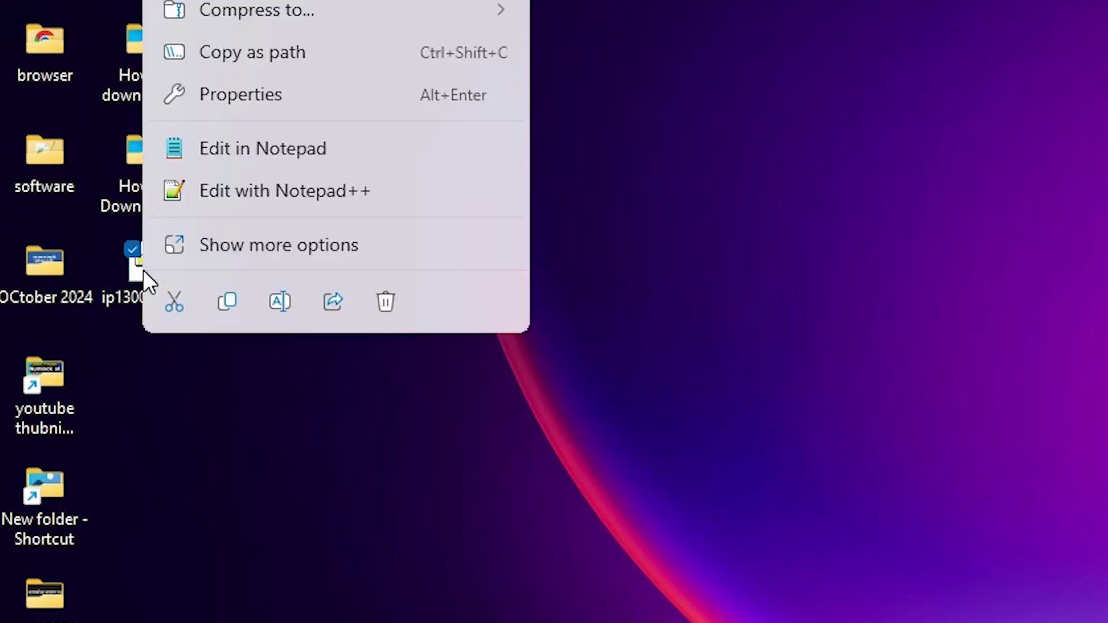
{"action": "left_click", "coordinate": [257, 246]}
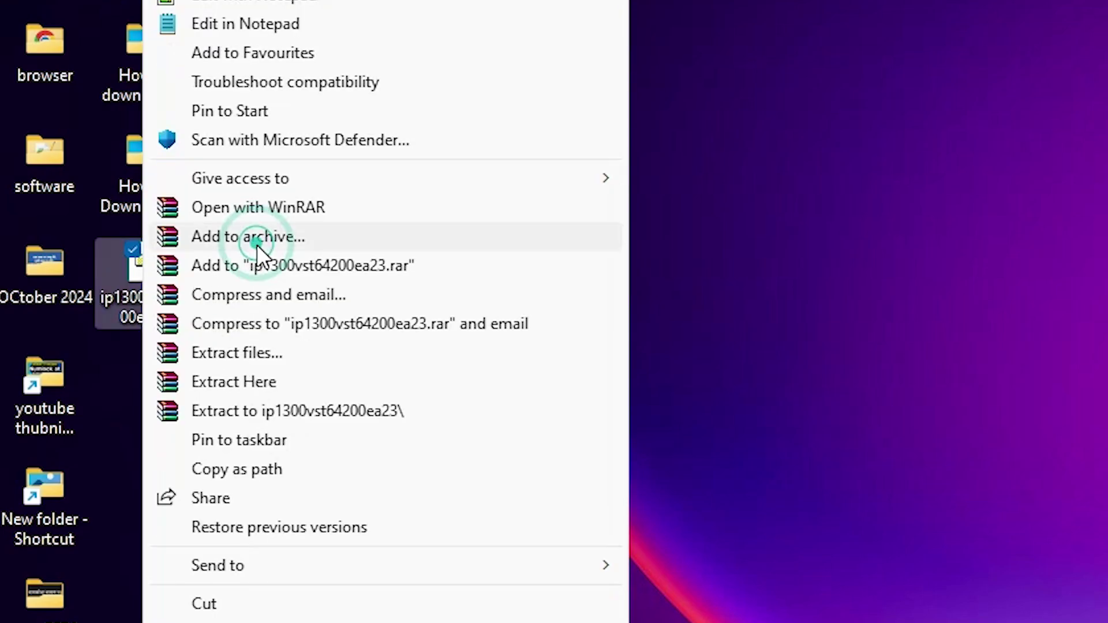
{"action": "left_click", "coordinate": [323, 354]}
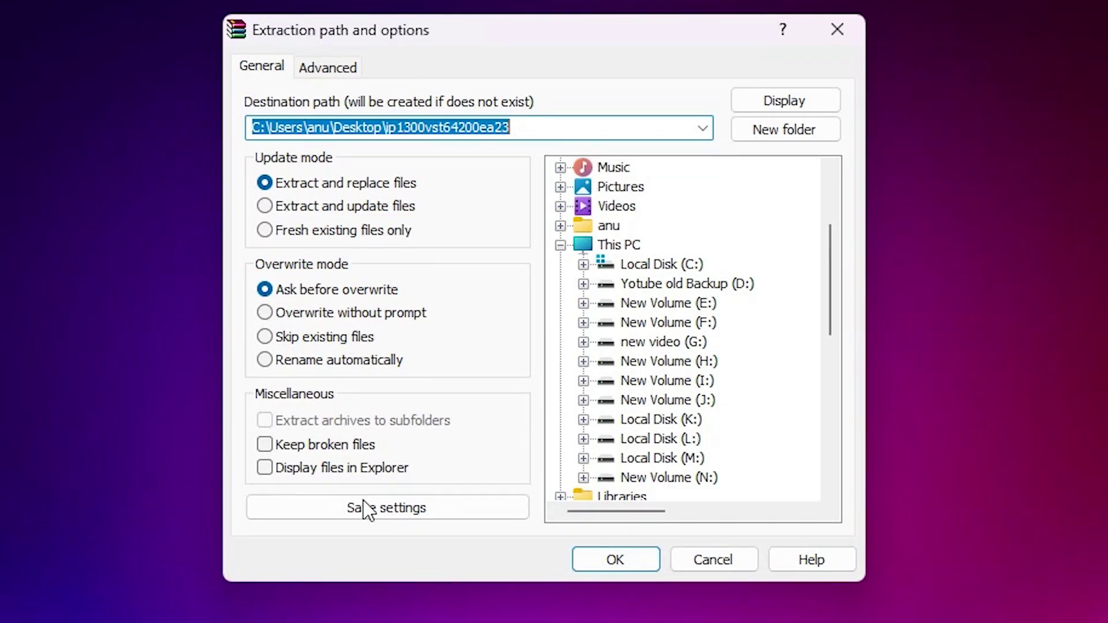
{"action": "left_click", "coordinate": [578, 568]}
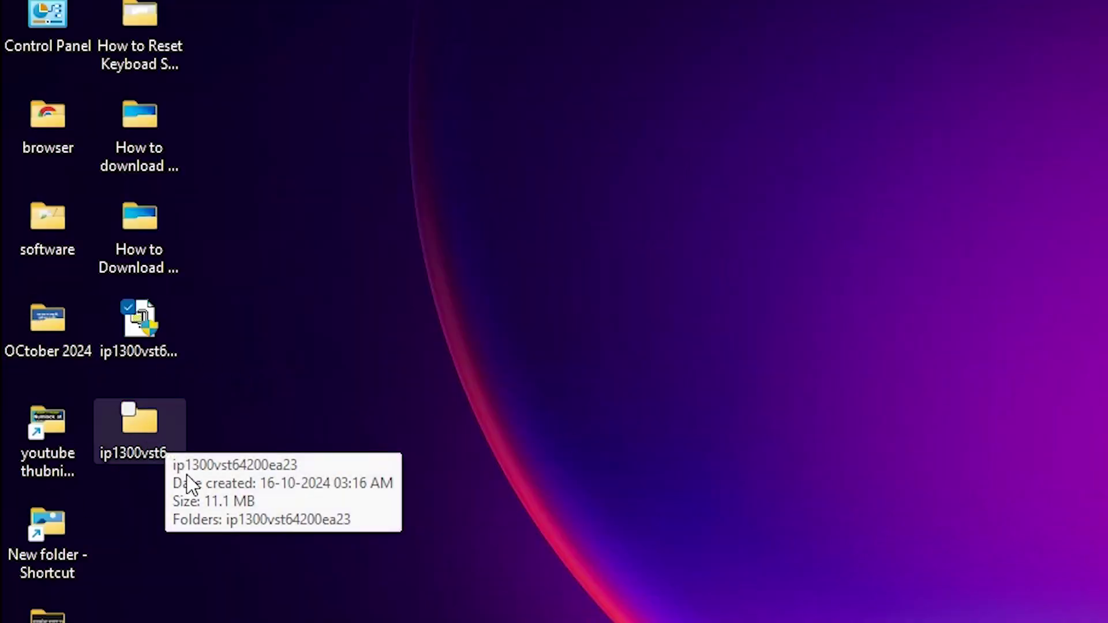
{"action": "double_click", "coordinate": [153, 452]}
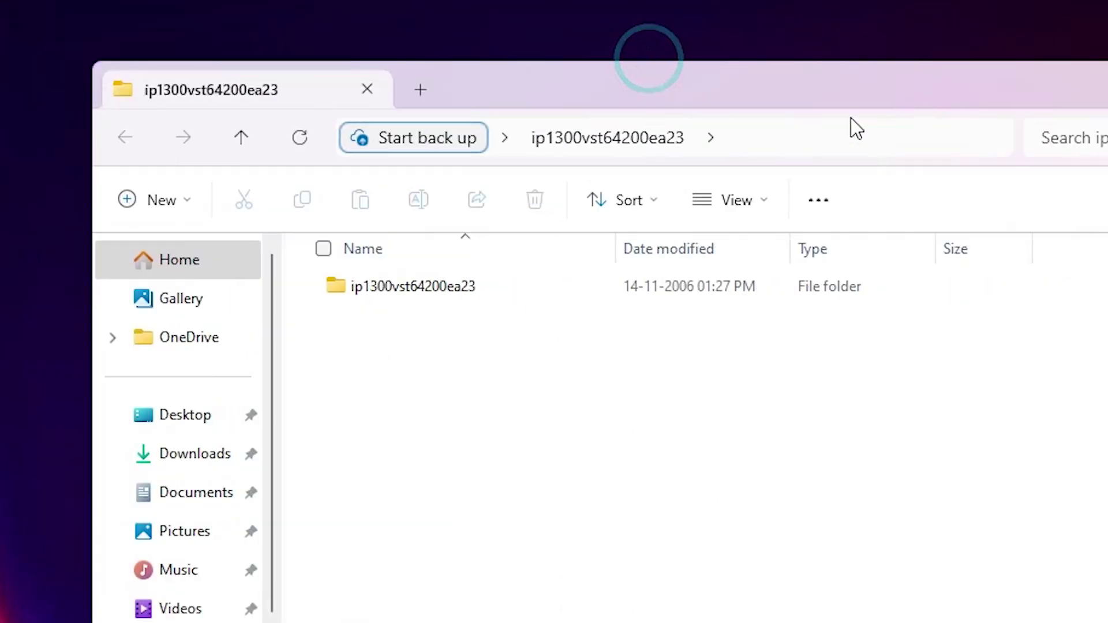
{"action": "double_click", "coordinate": [410, 258]}
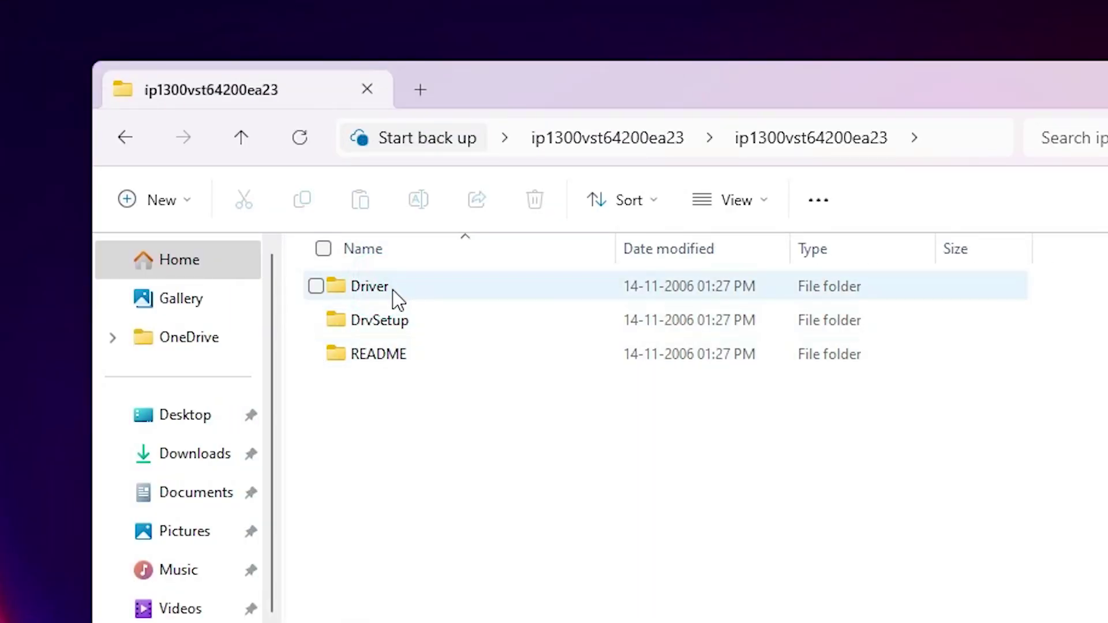
{"action": "double_click", "coordinate": [392, 290]}
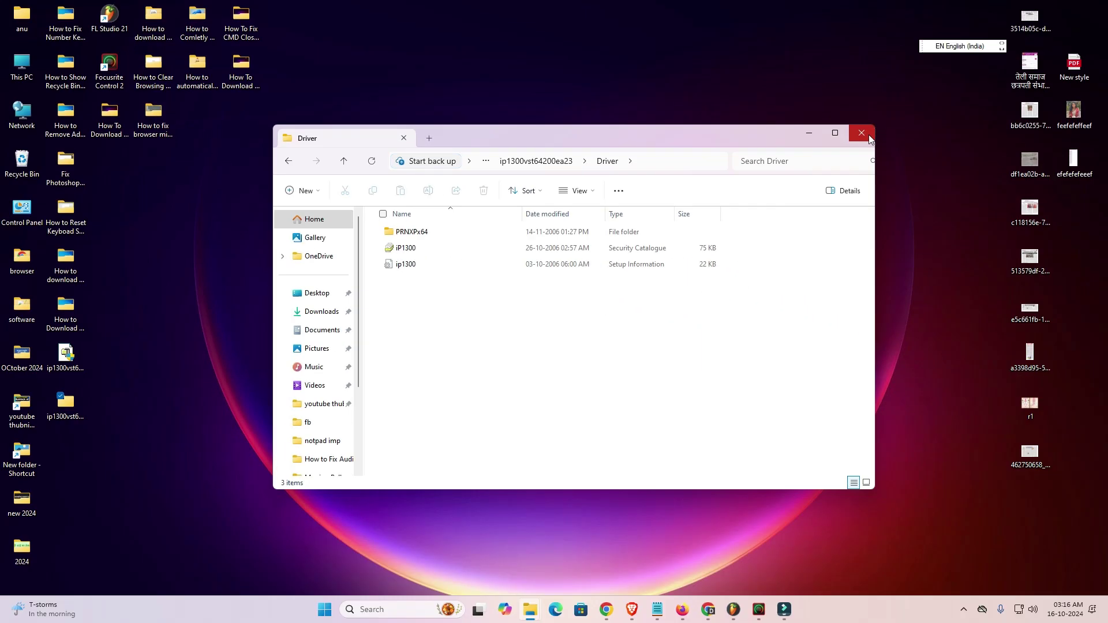
{"action": "left_click", "coordinate": [870, 135]}
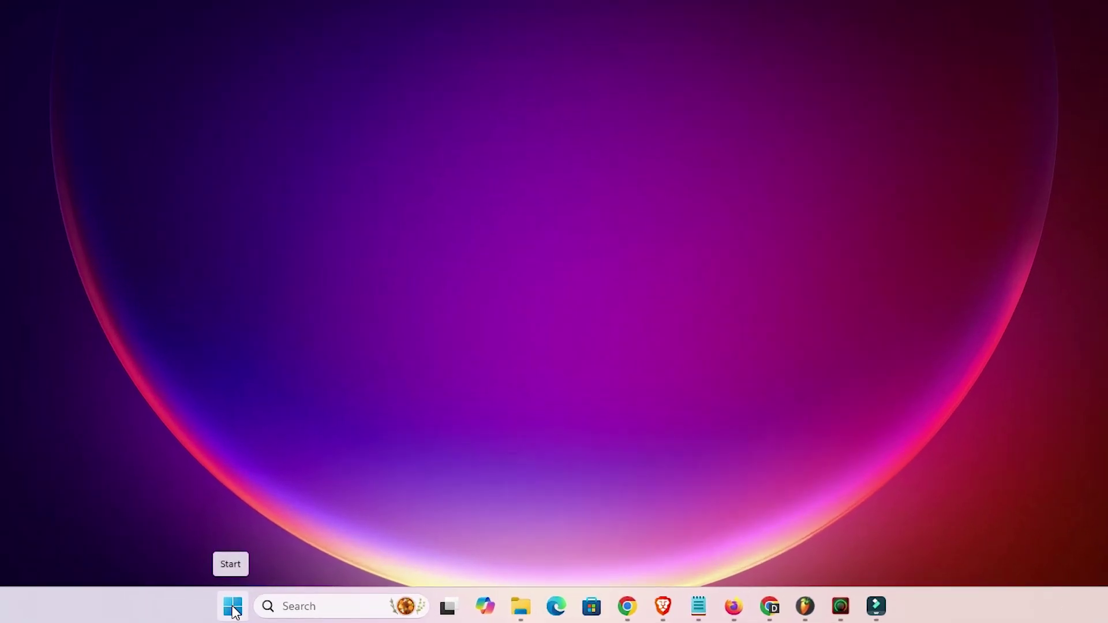
Step: Search 'prin' in Start and open the Printers & scanners settings page
{"action": "left_click", "coordinate": [235, 607]}
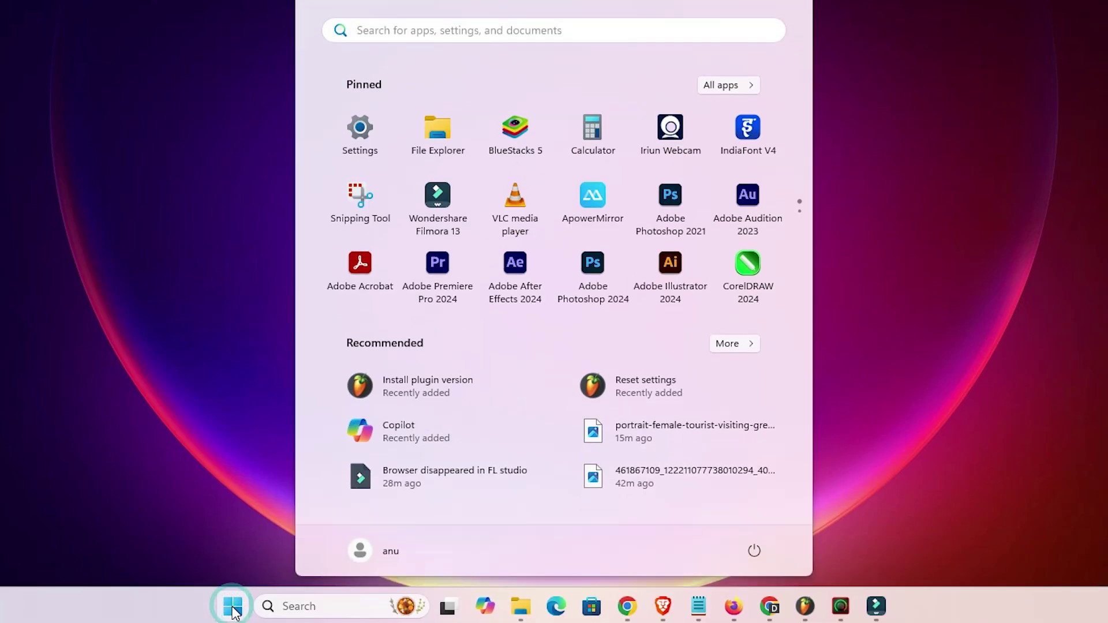
{"action": "type", "text": "prin"}
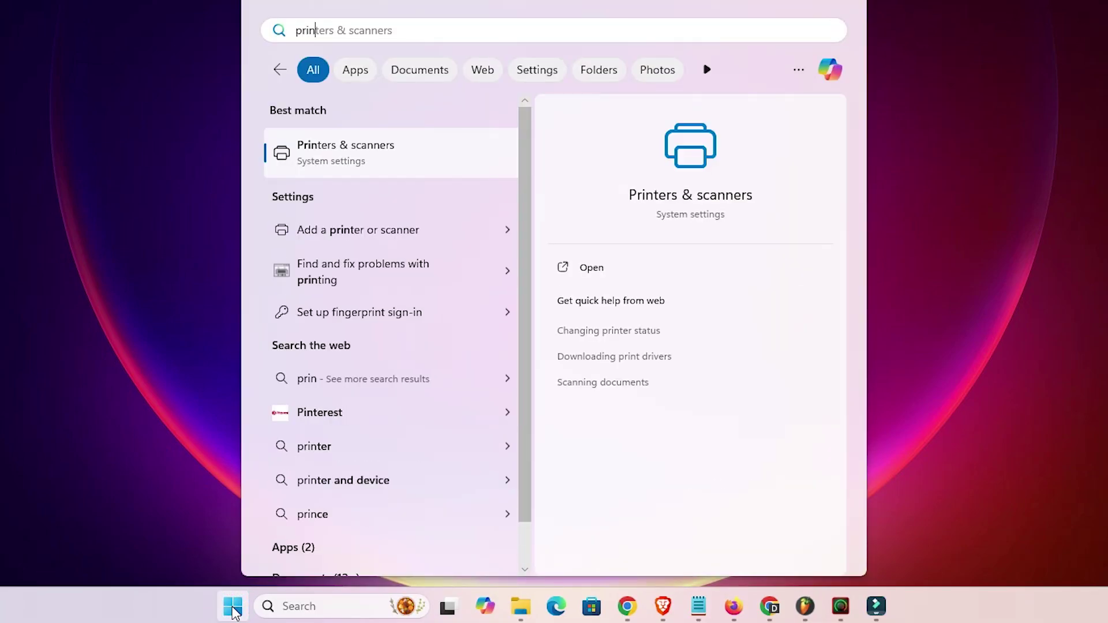
{"action": "left_click", "coordinate": [367, 173]}
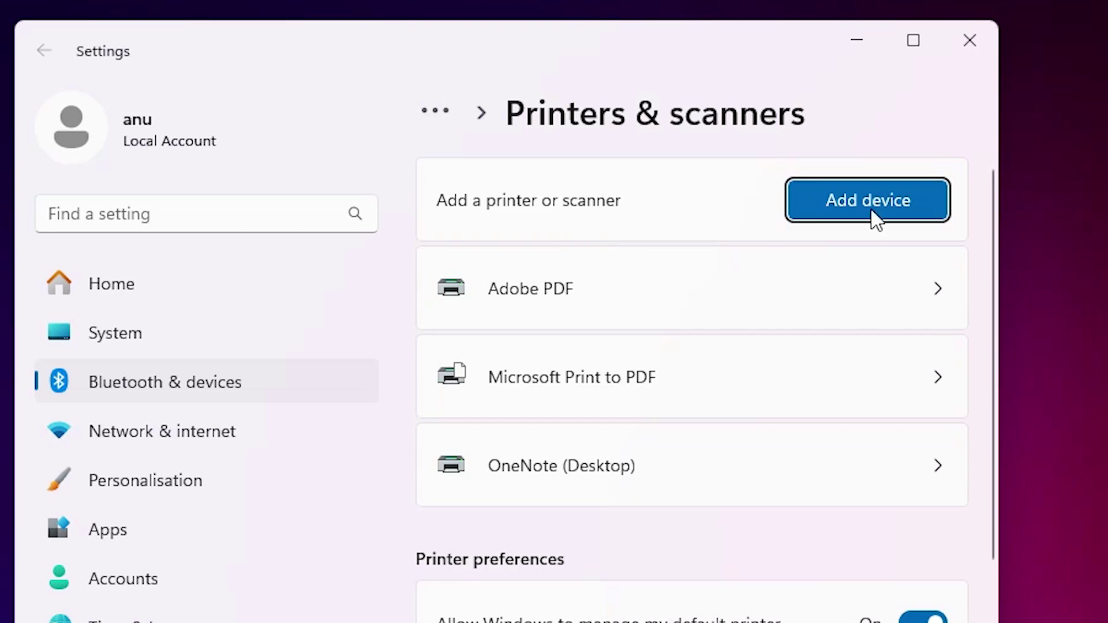
Step: Start adding a device and choose to add the unlisted printer manually
{"action": "left_click", "coordinate": [904, 219]}
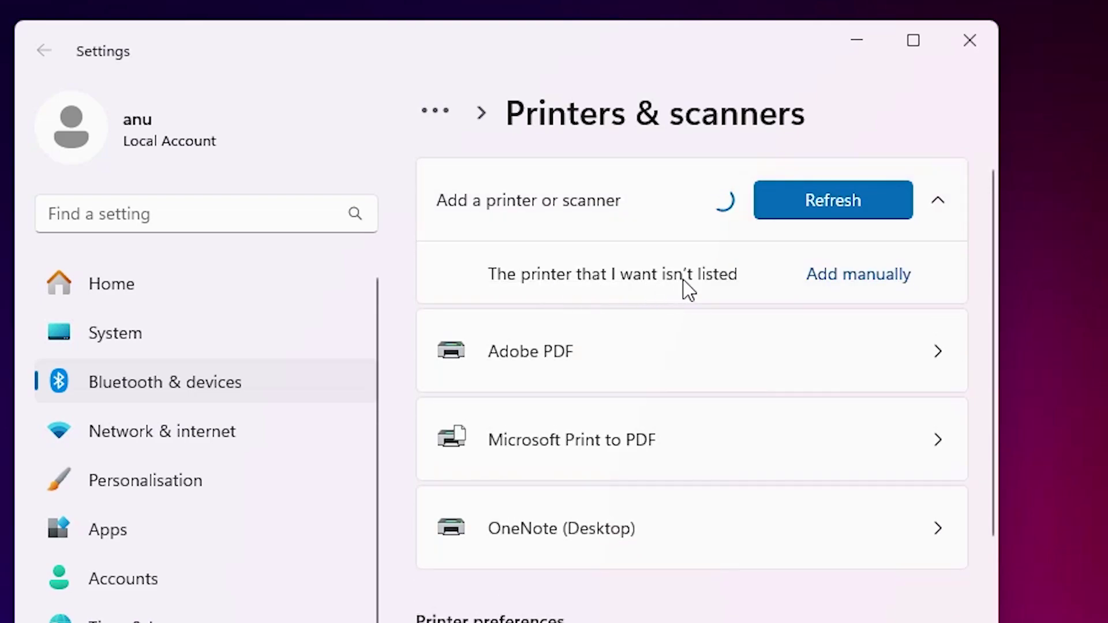
{"action": "left_click", "coordinate": [833, 283]}
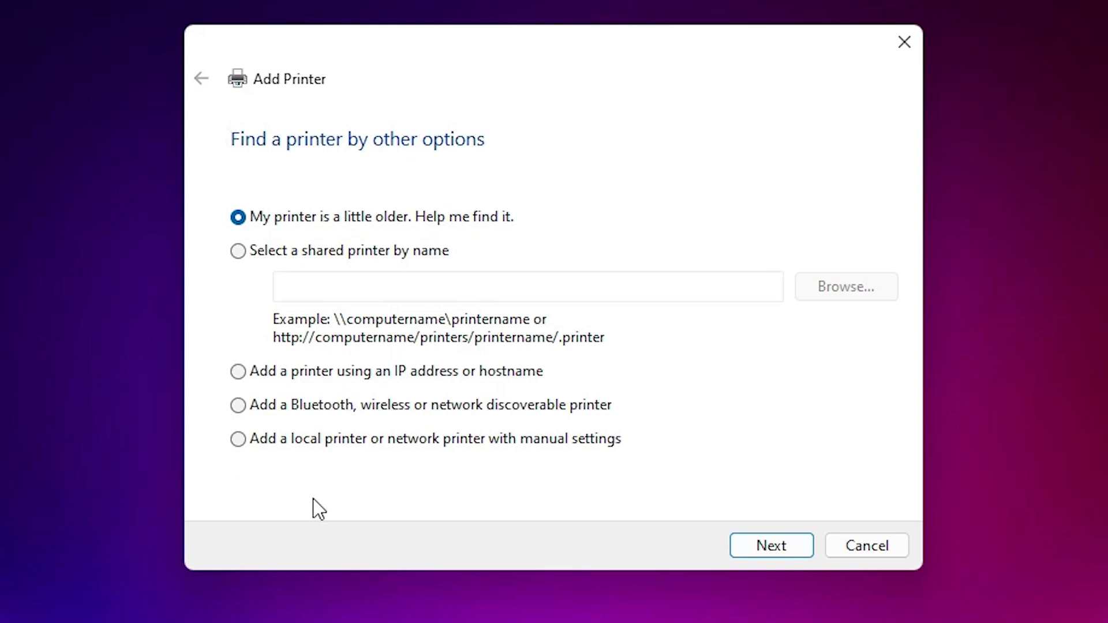
Step: Add a local printer with manual settings on the existing USB_001 (Local Port) port
{"action": "left_click", "coordinate": [313, 444]}
{"action": "left_click", "coordinate": [761, 544]}
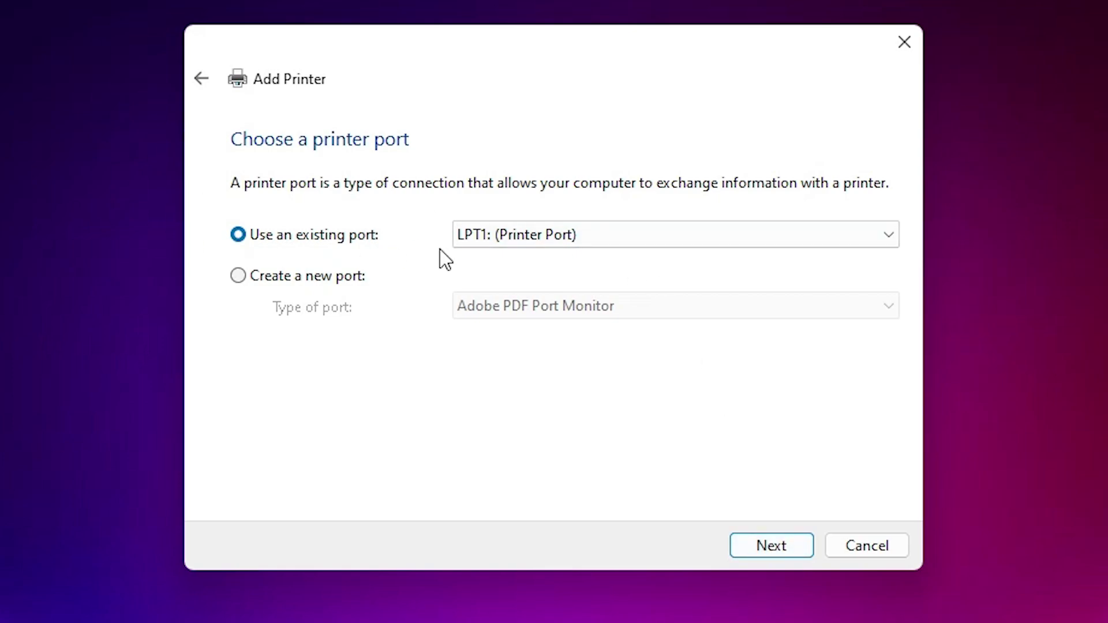
{"action": "left_click", "coordinate": [654, 236]}
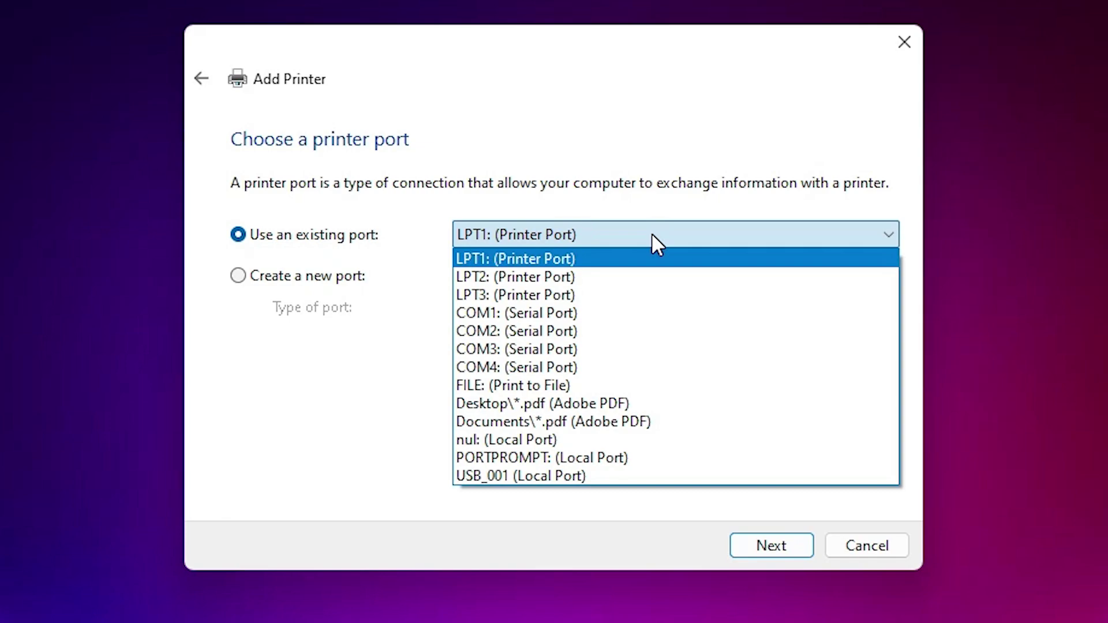
{"action": "left_click", "coordinate": [530, 475]}
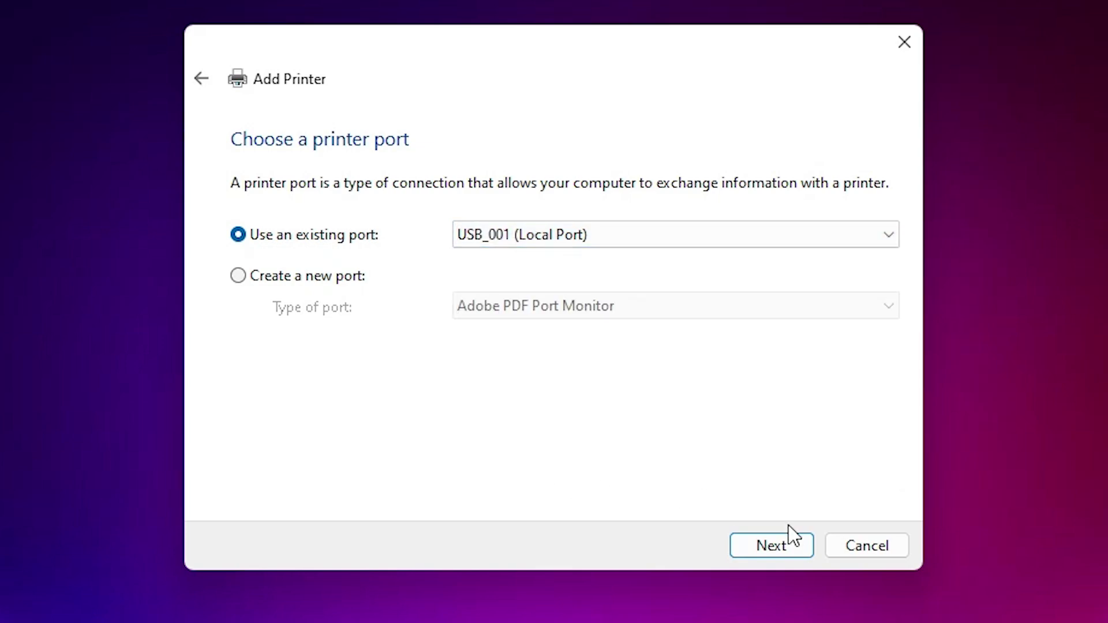
{"action": "left_click", "coordinate": [751, 544]}
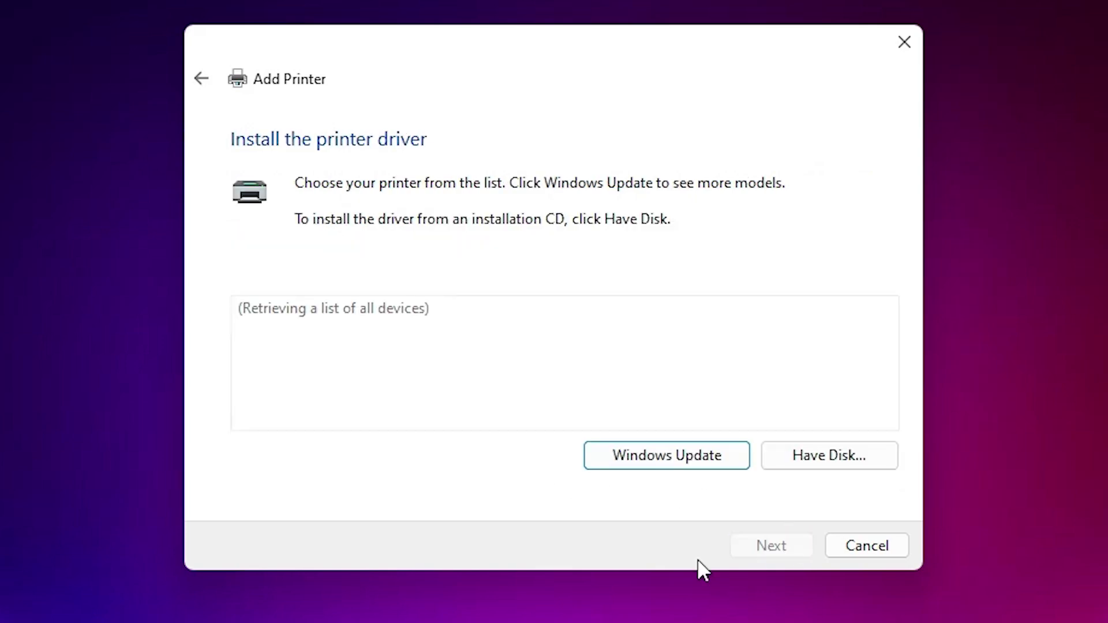
Step: Browse from Have Disk to Desktop > ip1300vst64200ea23 > ip1300vst64200ea23 > Driver
{"action": "left_click", "coordinate": [810, 469]}
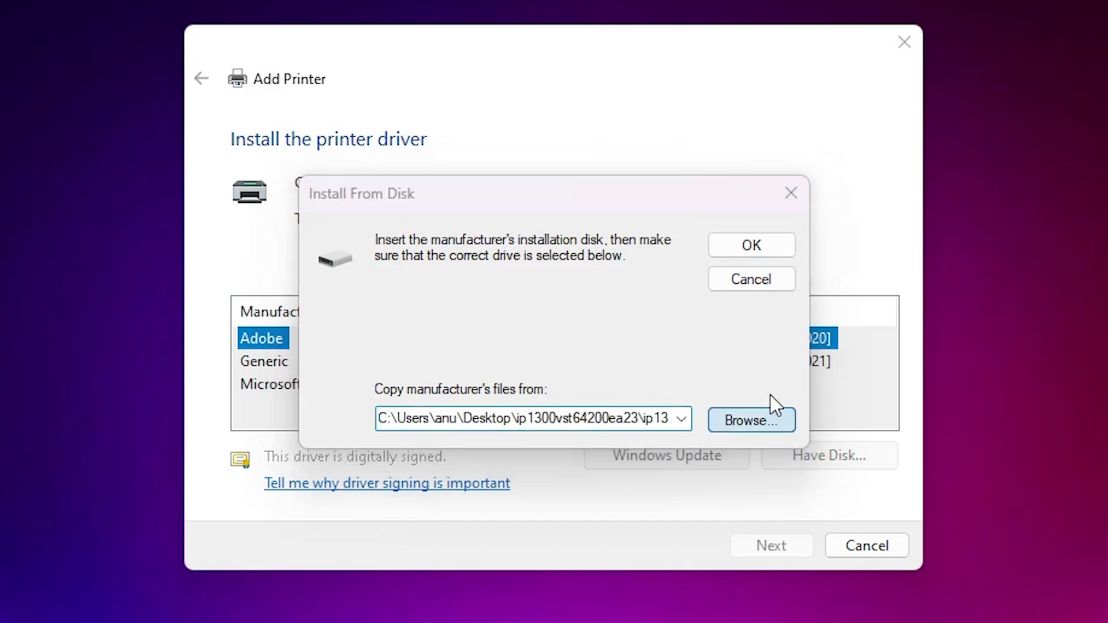
{"action": "left_click", "coordinate": [757, 417]}
{"action": "left_click", "coordinate": [370, 392]}
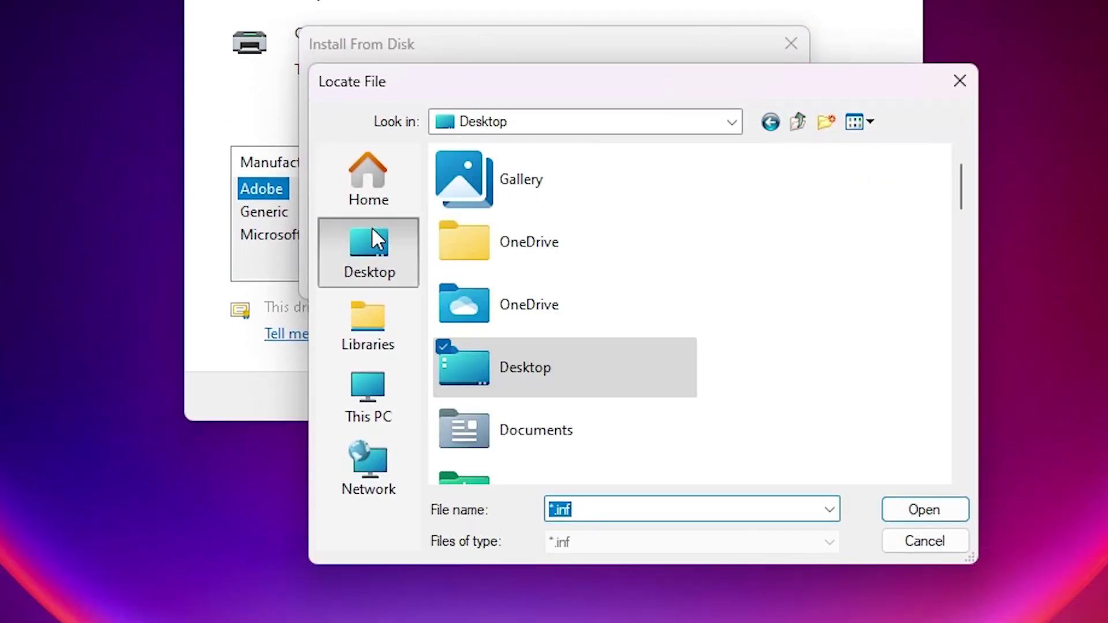
{"action": "left_click", "coordinate": [577, 306]}
{"action": "scroll", "coordinate": [574, 306], "scroll_direction": "down", "scroll_amount": 10}
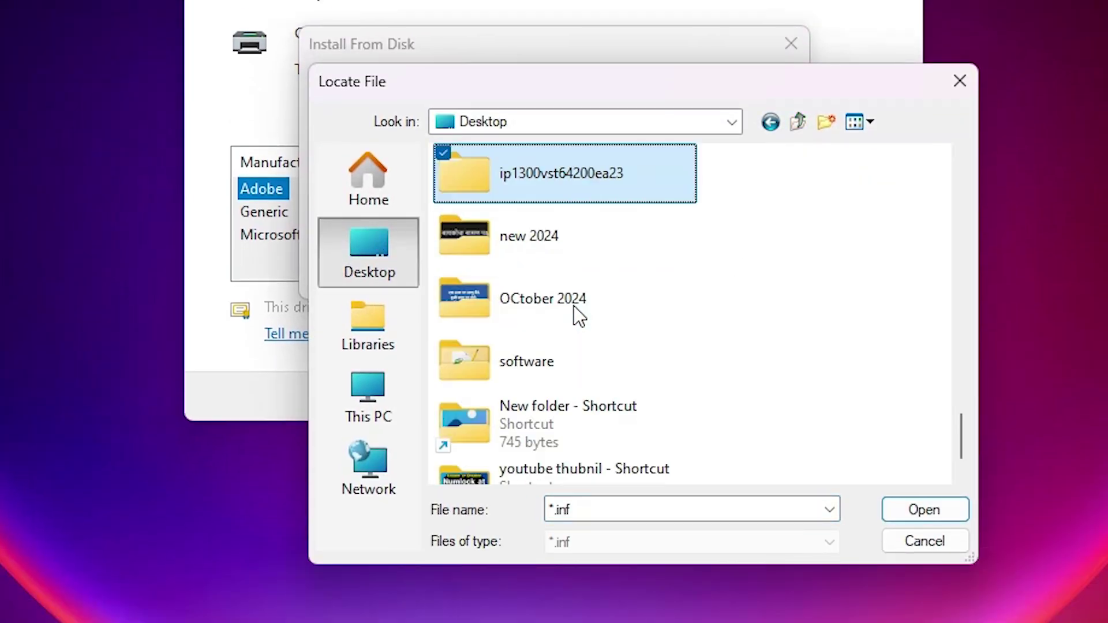
{"action": "double_click", "coordinate": [586, 190]}
{"action": "double_click", "coordinate": [563, 192]}
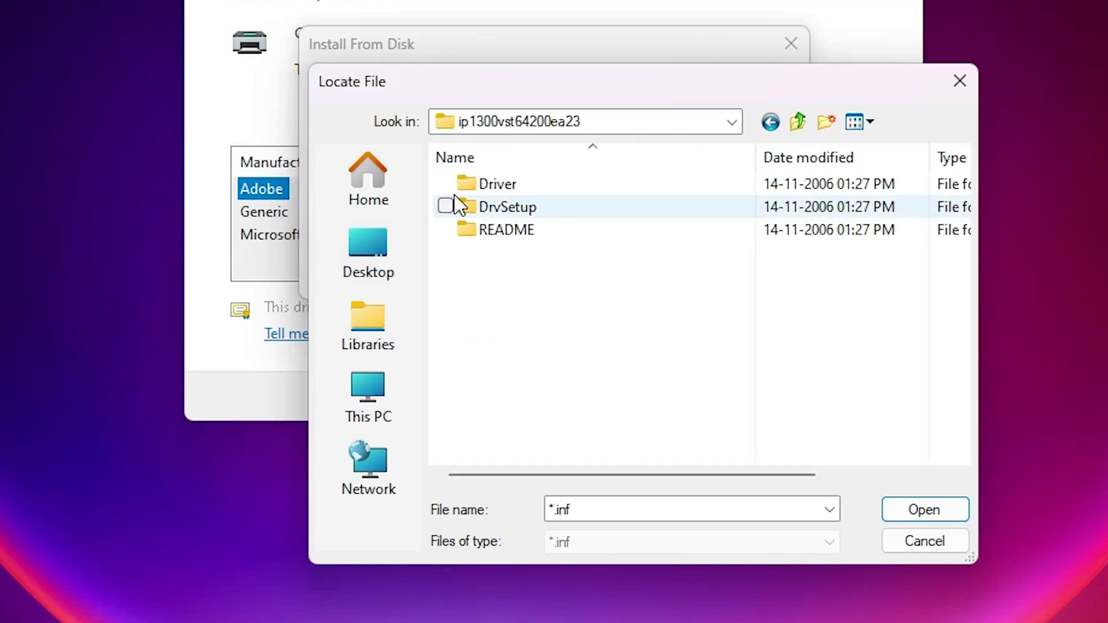
{"action": "double_click", "coordinate": [498, 186]}
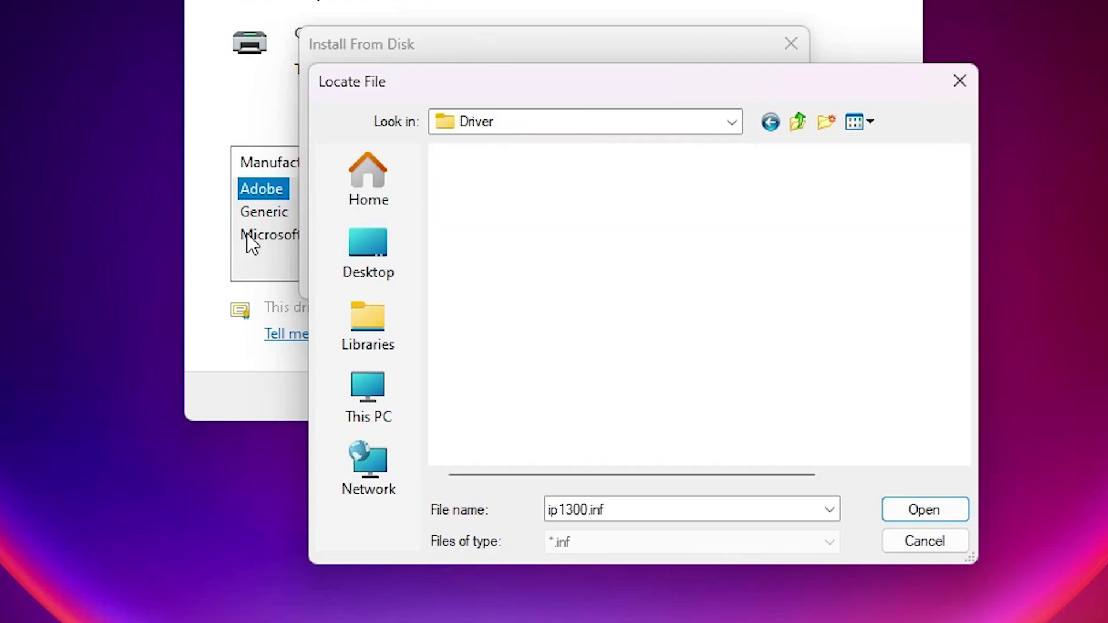
Step: Load the ip1300.inf driver file so Canon iP1300 appears in the list
{"action": "left_click", "coordinate": [517, 213]}
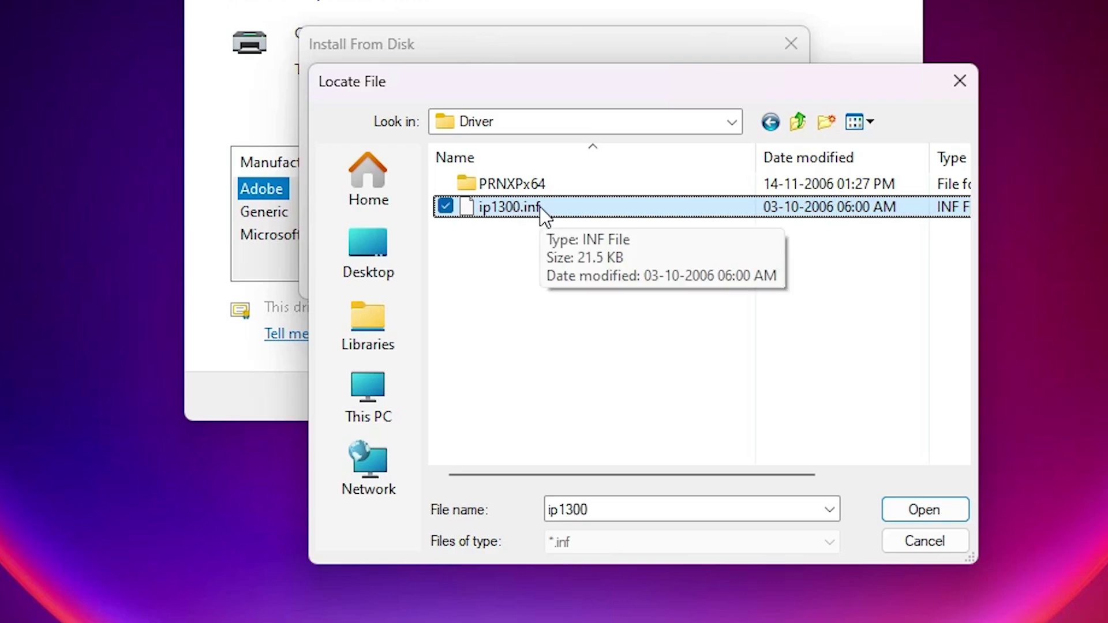
{"action": "double_click", "coordinate": [543, 188]}
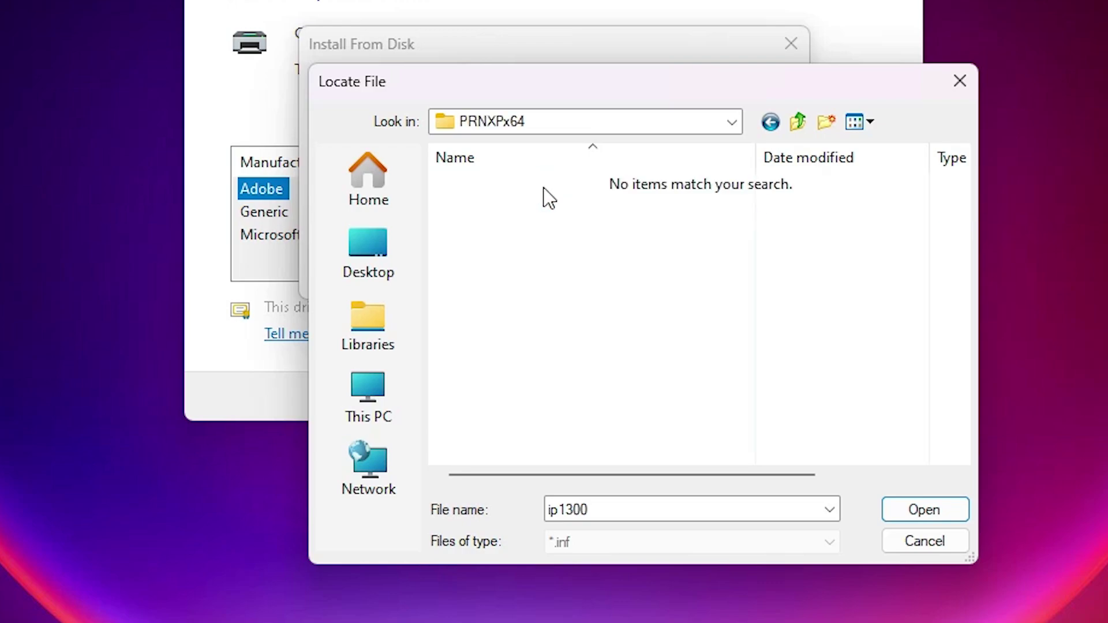
{"action": "left_click", "coordinate": [791, 123]}
{"action": "left_click", "coordinate": [484, 209]}
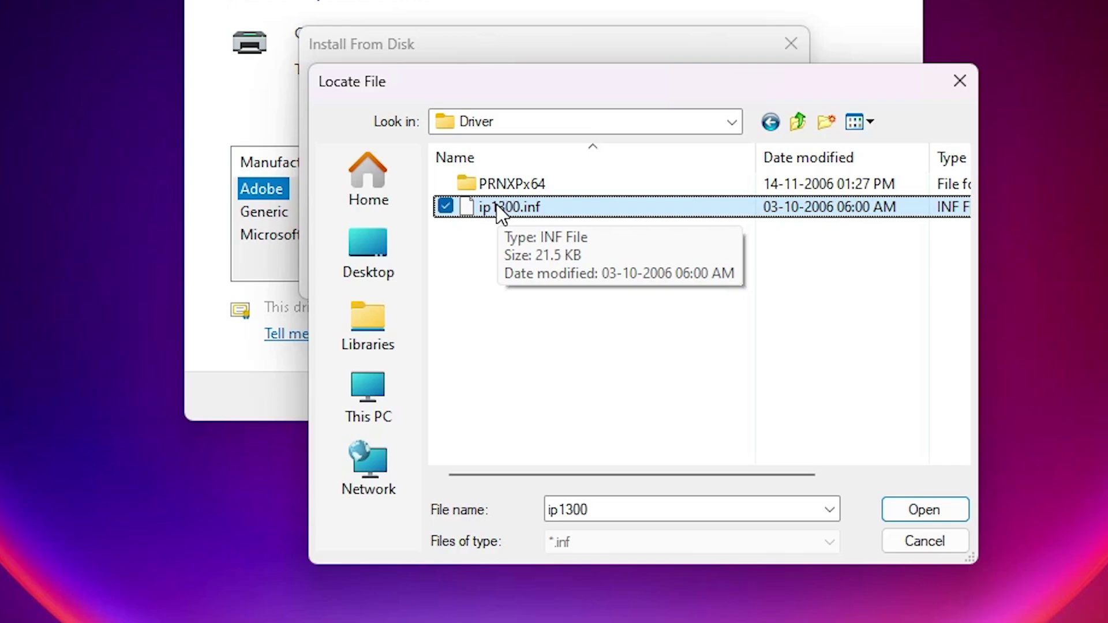
{"action": "left_click", "coordinate": [936, 512]}
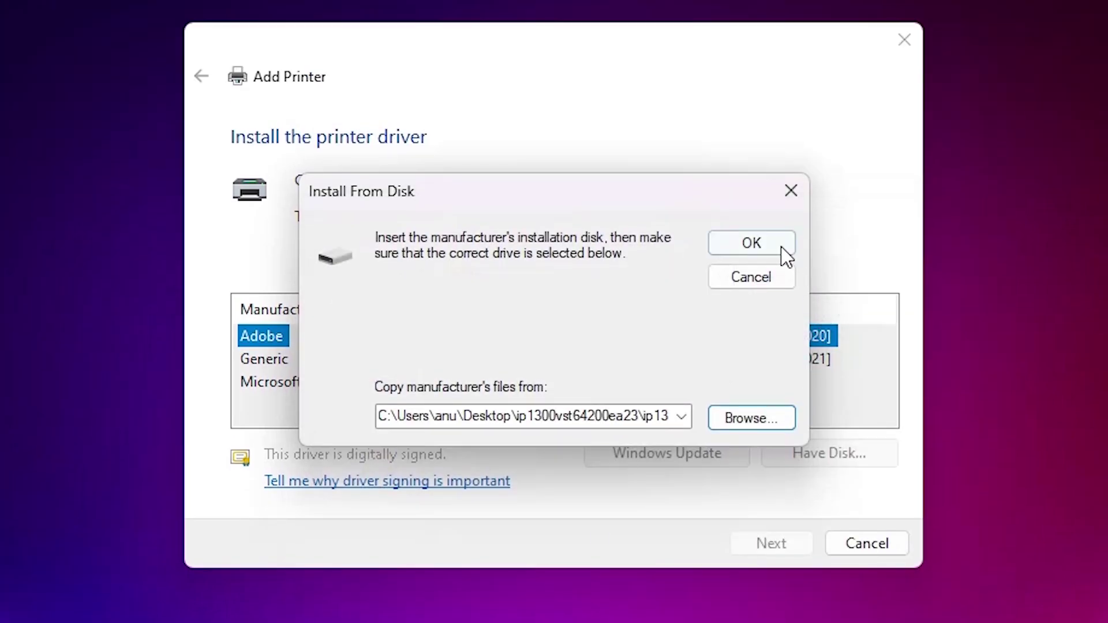
{"action": "left_click", "coordinate": [781, 247]}
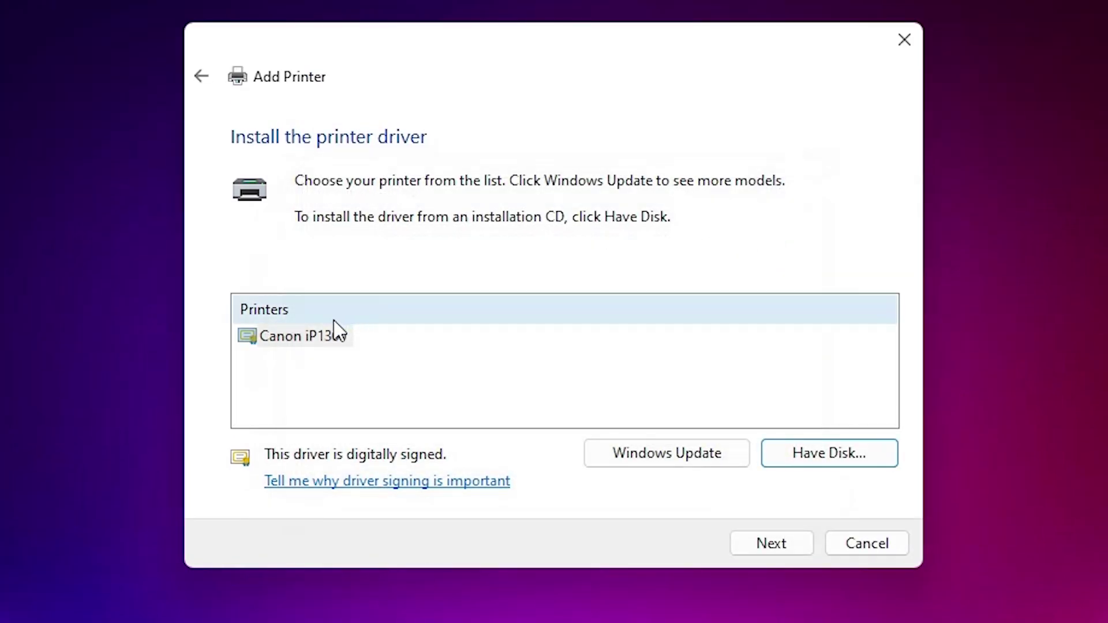
Step: Install the Canon iP1300 driver under the name Canon iP1300, with 'Do not share this printer' selected
{"action": "left_click", "coordinate": [298, 342]}
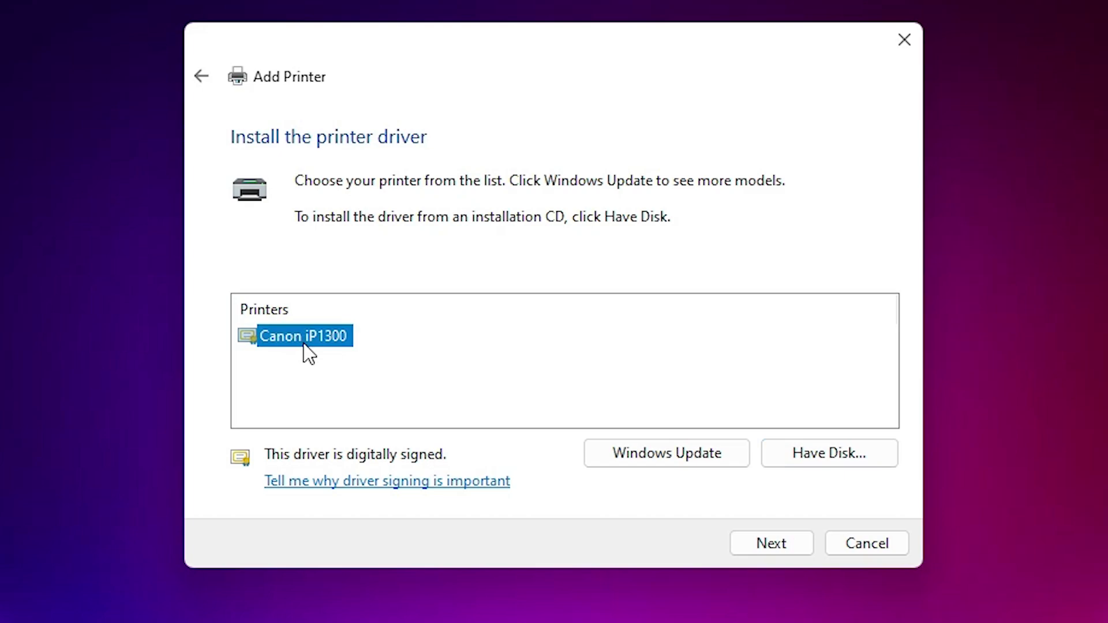
{"action": "left_click", "coordinate": [761, 544]}
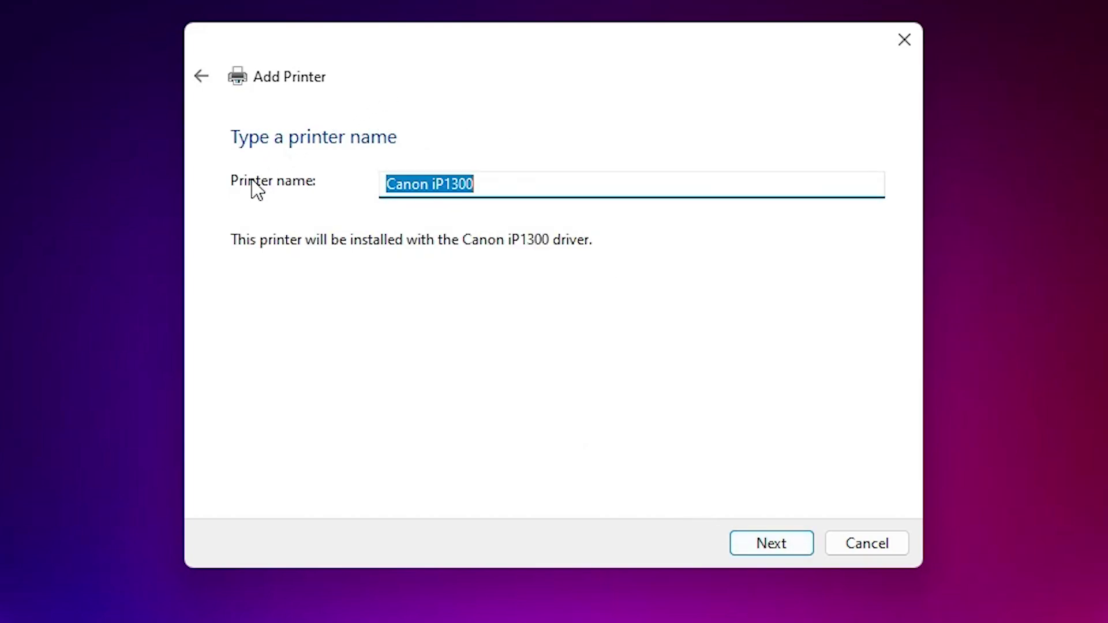
{"action": "left_click", "coordinate": [494, 192]}
{"action": "left_click_drag", "start_coordinate": [530, 188], "coordinate": [171, 167]}
{"action": "left_click", "coordinate": [796, 547]}
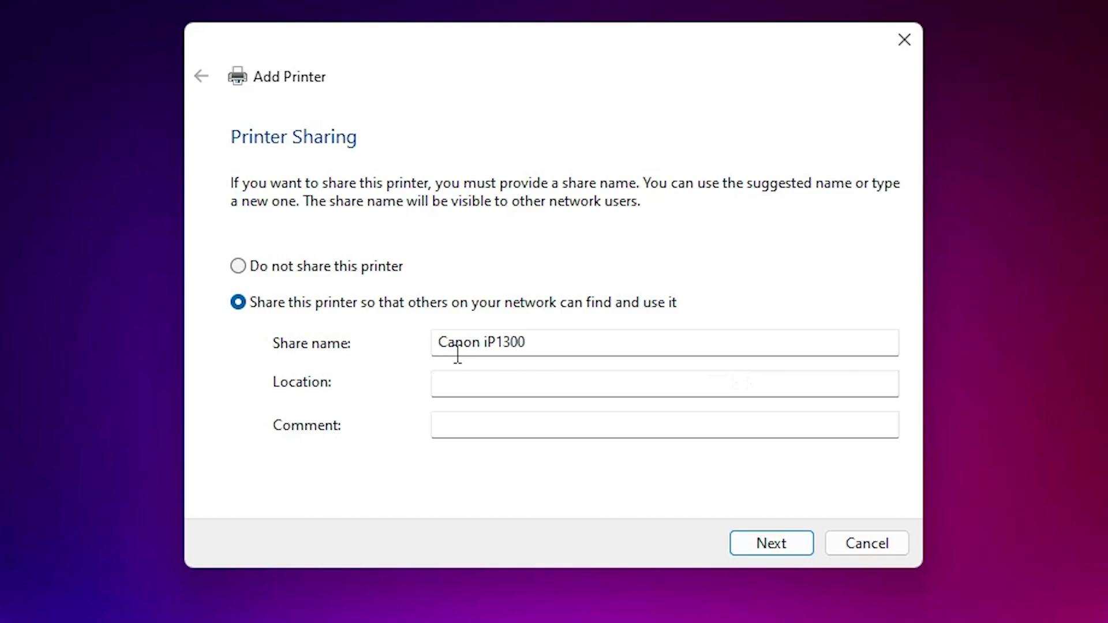
{"action": "left_click", "coordinate": [321, 269]}
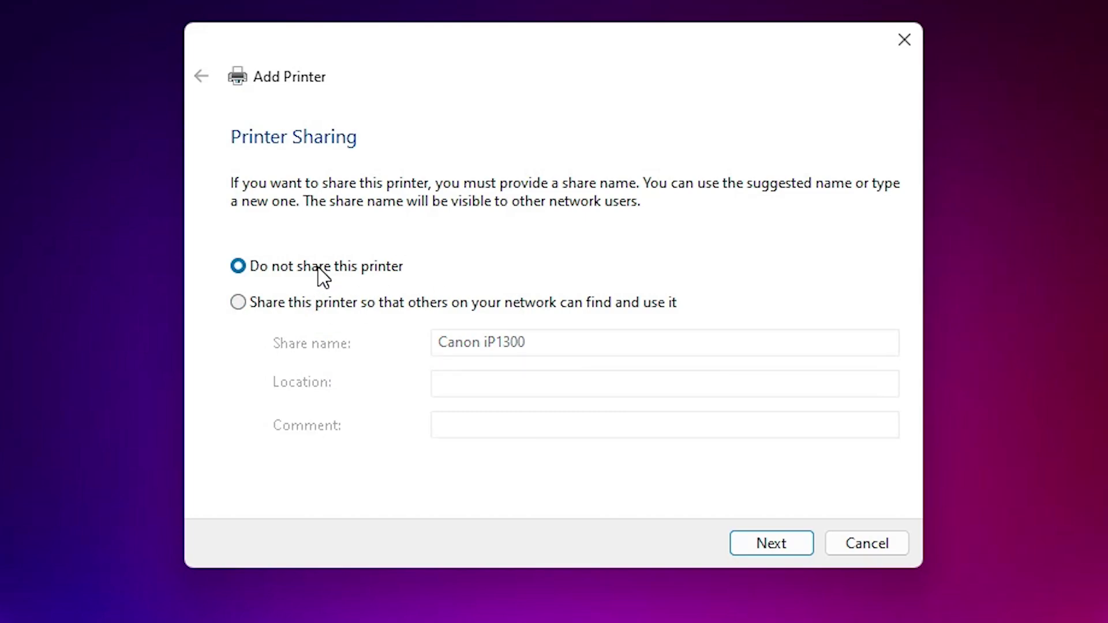
{"action": "left_click", "coordinate": [756, 541]}
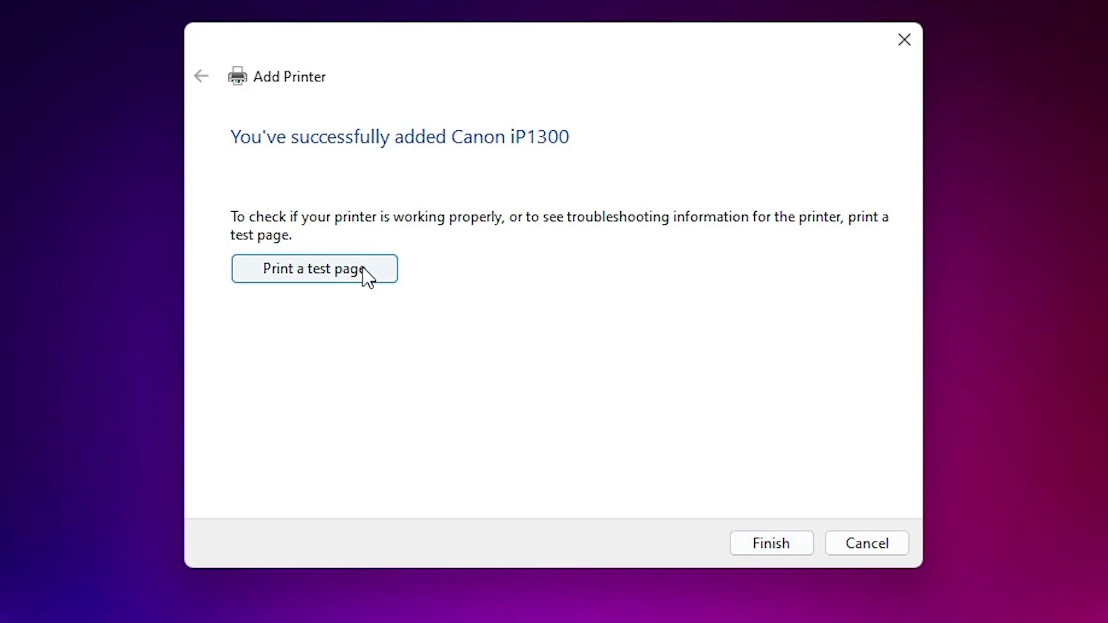
Step: Finish the wizard and search 'prin' to confirm Canon iP1300 appears in Printers & scanners
{"action": "left_click", "coordinate": [759, 541]}
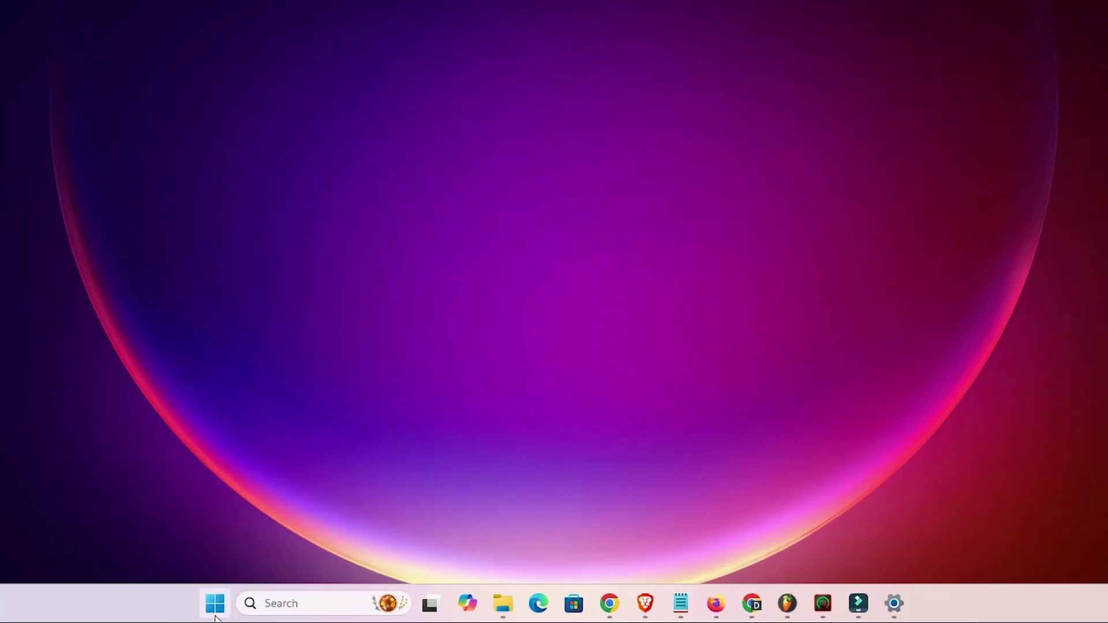
{"action": "left_click", "coordinate": [312, 611]}
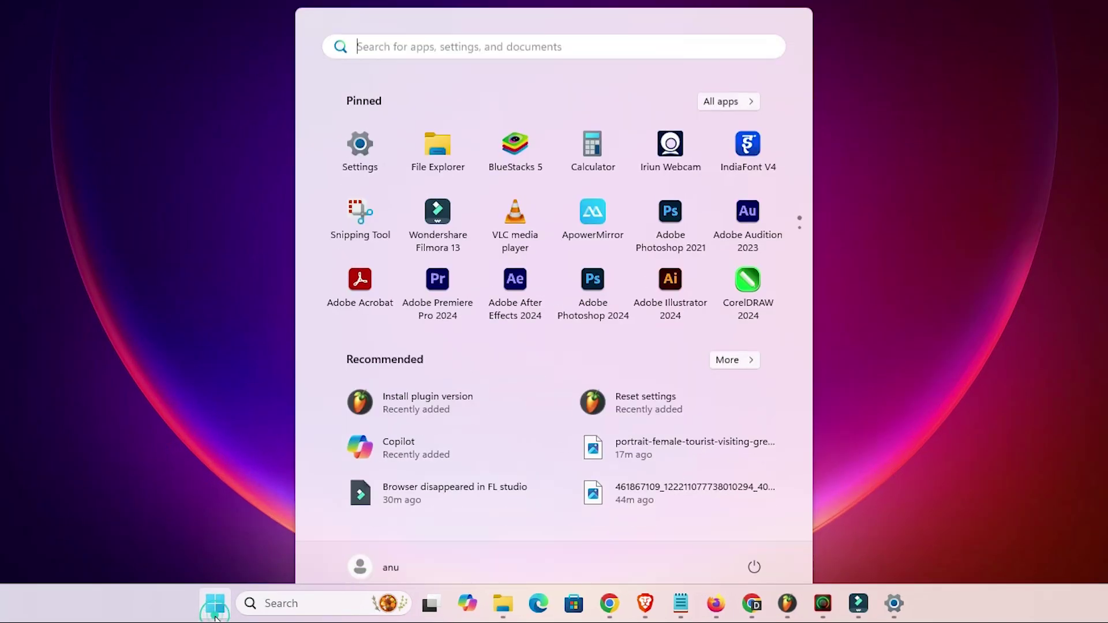
{"action": "type", "text": "prin"}
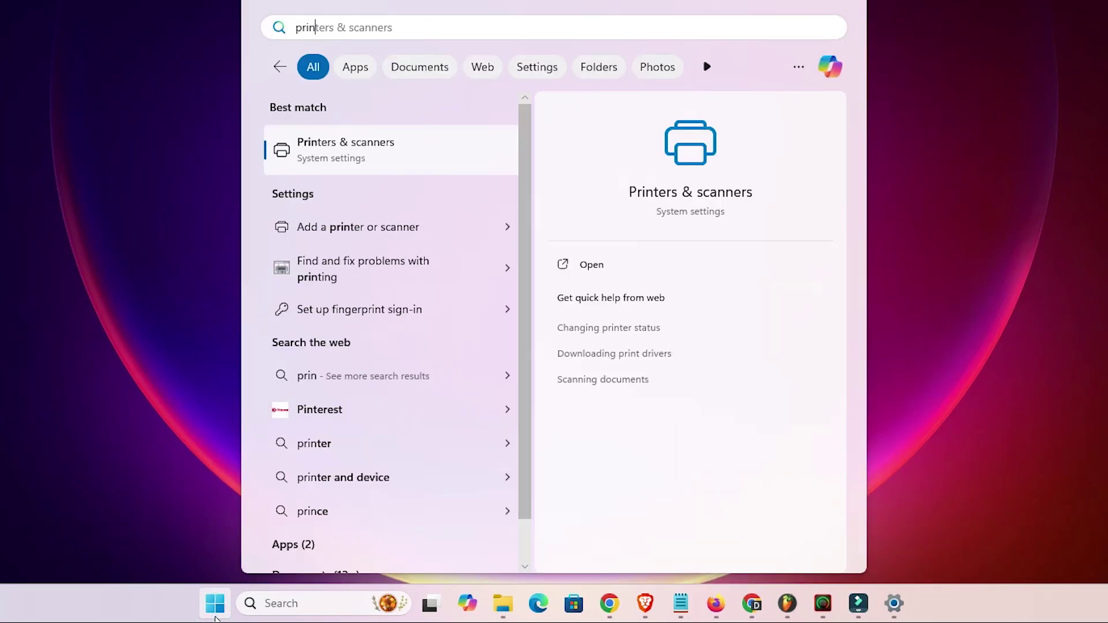
{"action": "left_click", "coordinate": [312, 150]}
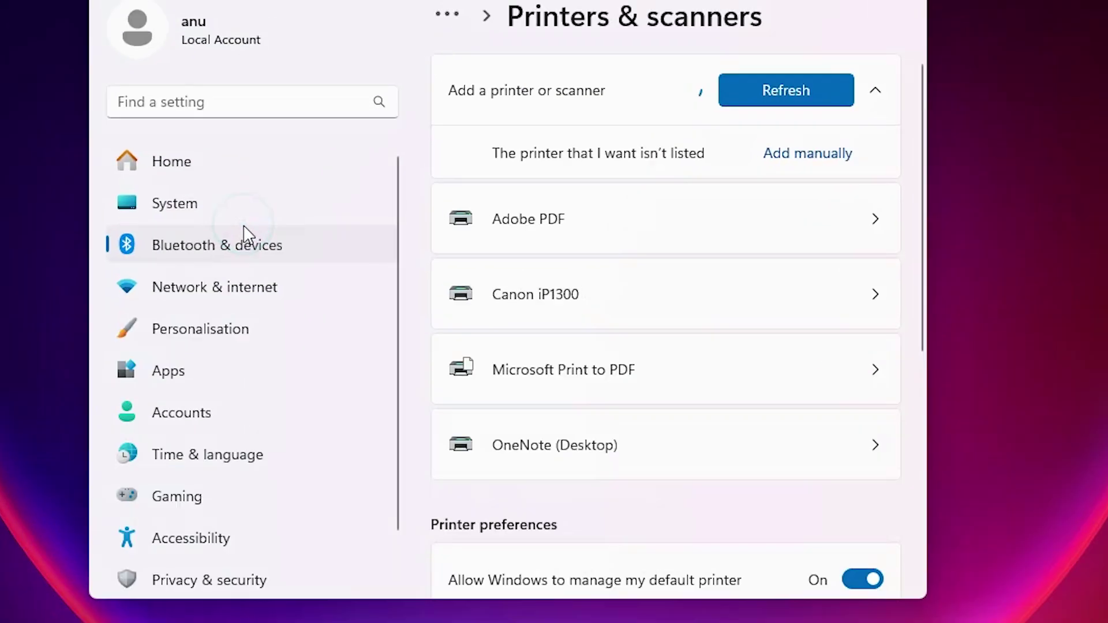